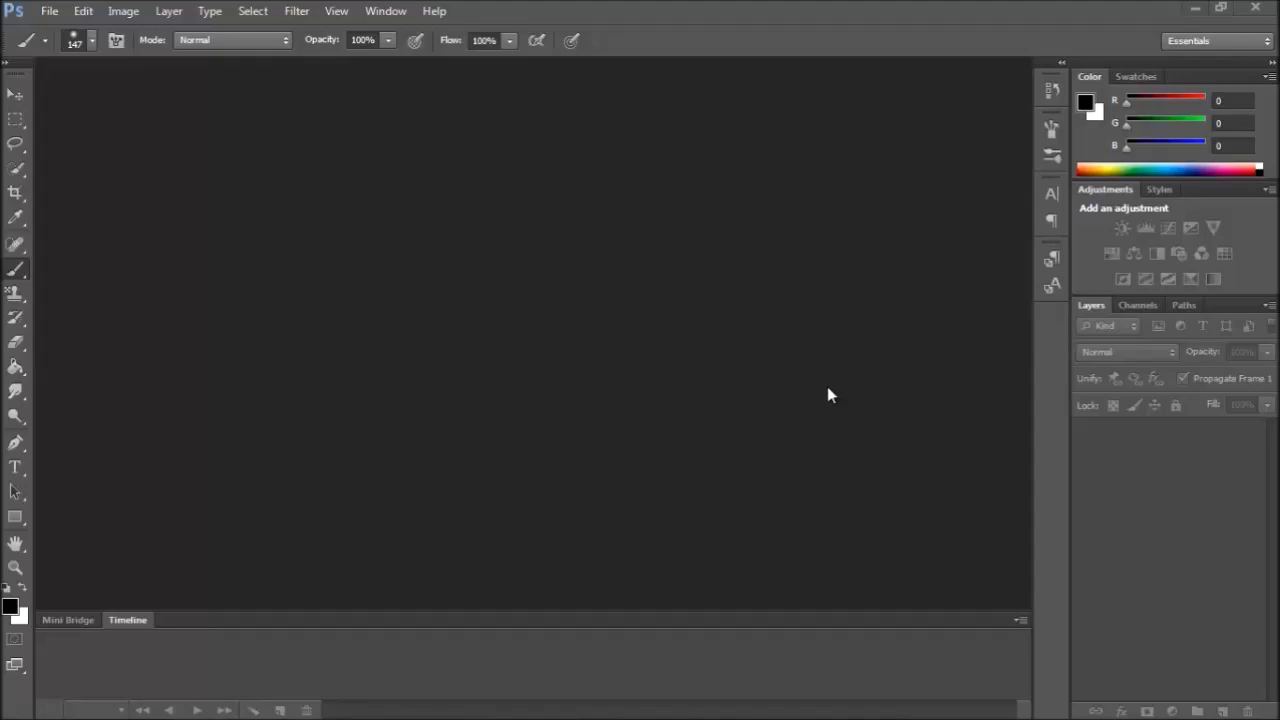
Open the DSC_3446 portrait and the bokeh image
{"action": "left_click", "coordinate": [48, 10]}
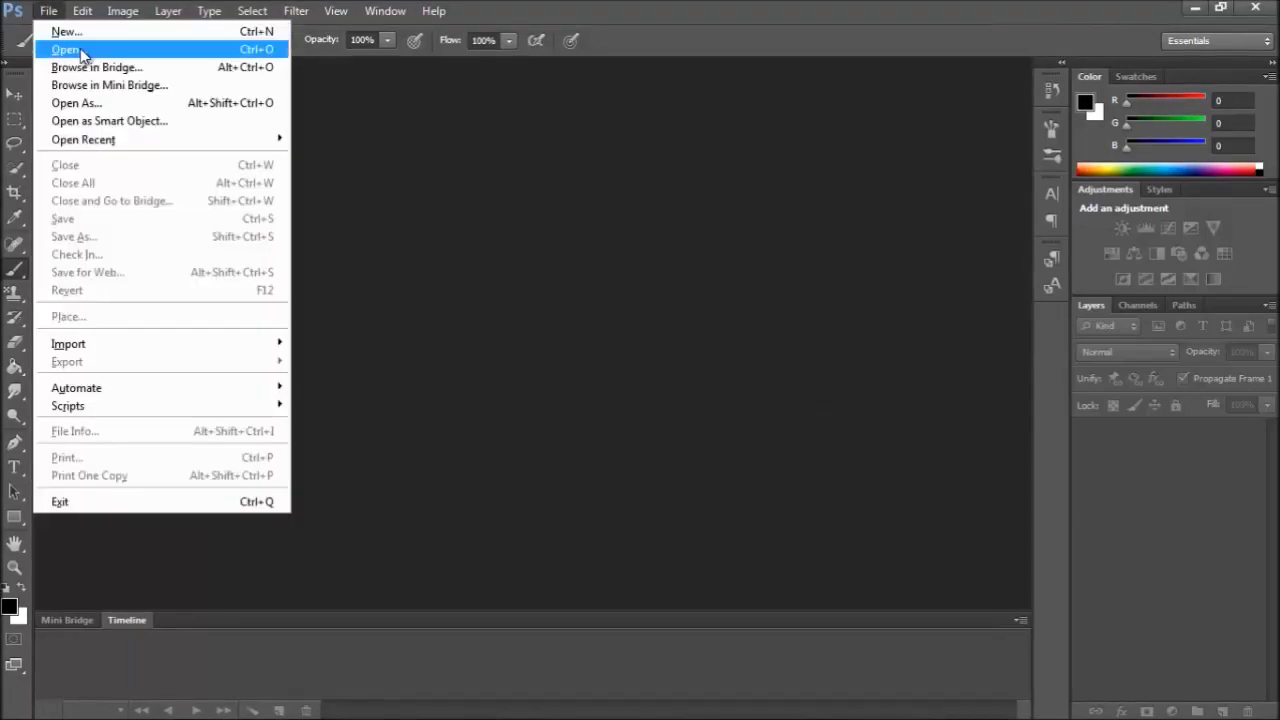
{"action": "left_click", "coordinate": [62, 48]}
{"action": "left_click", "coordinate": [770, 230]}
{"action": "left_click", "coordinate": [1022, 587]}
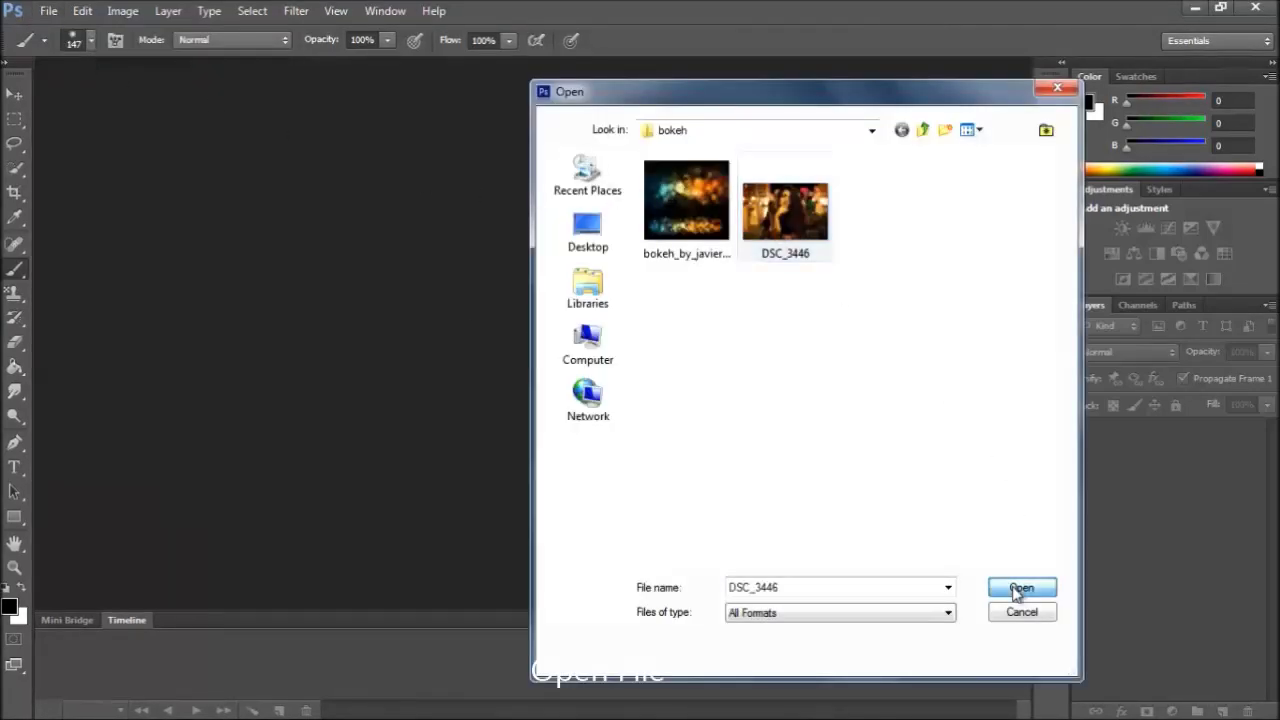
{"action": "left_click", "coordinate": [48, 11]}
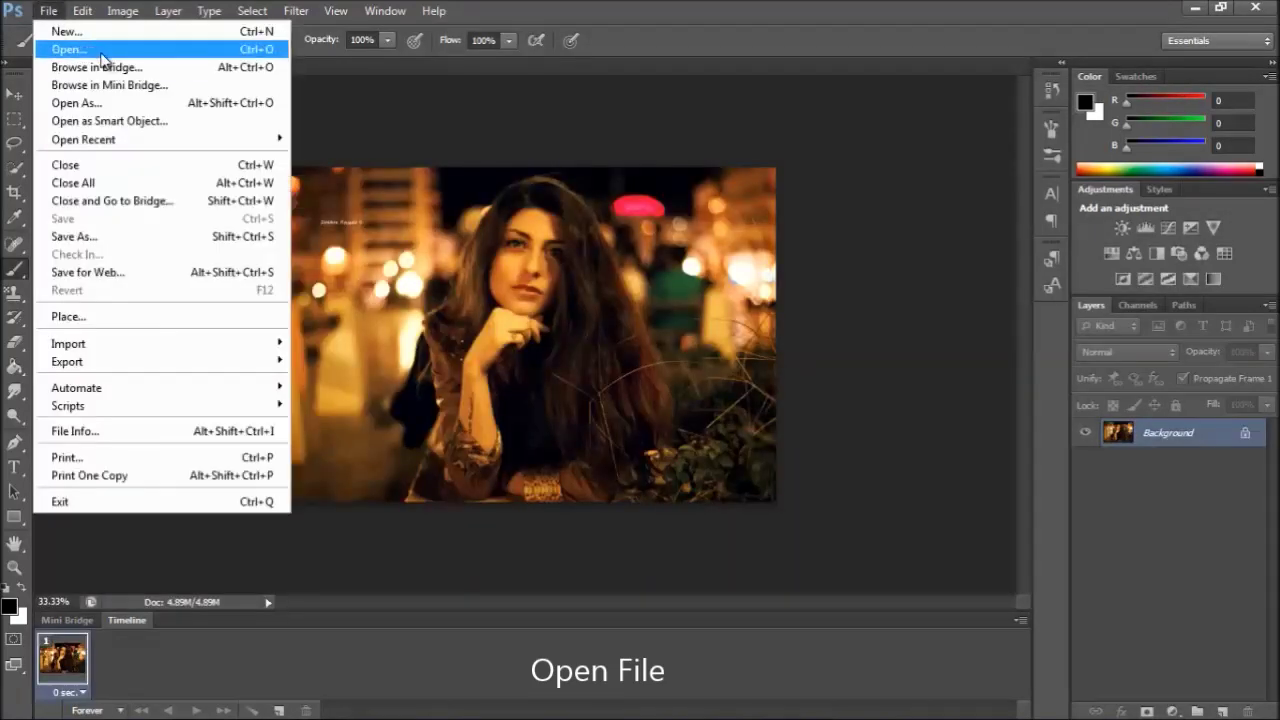
{"action": "left_click", "coordinate": [62, 48]}
{"action": "left_click", "coordinate": [1022, 588]}
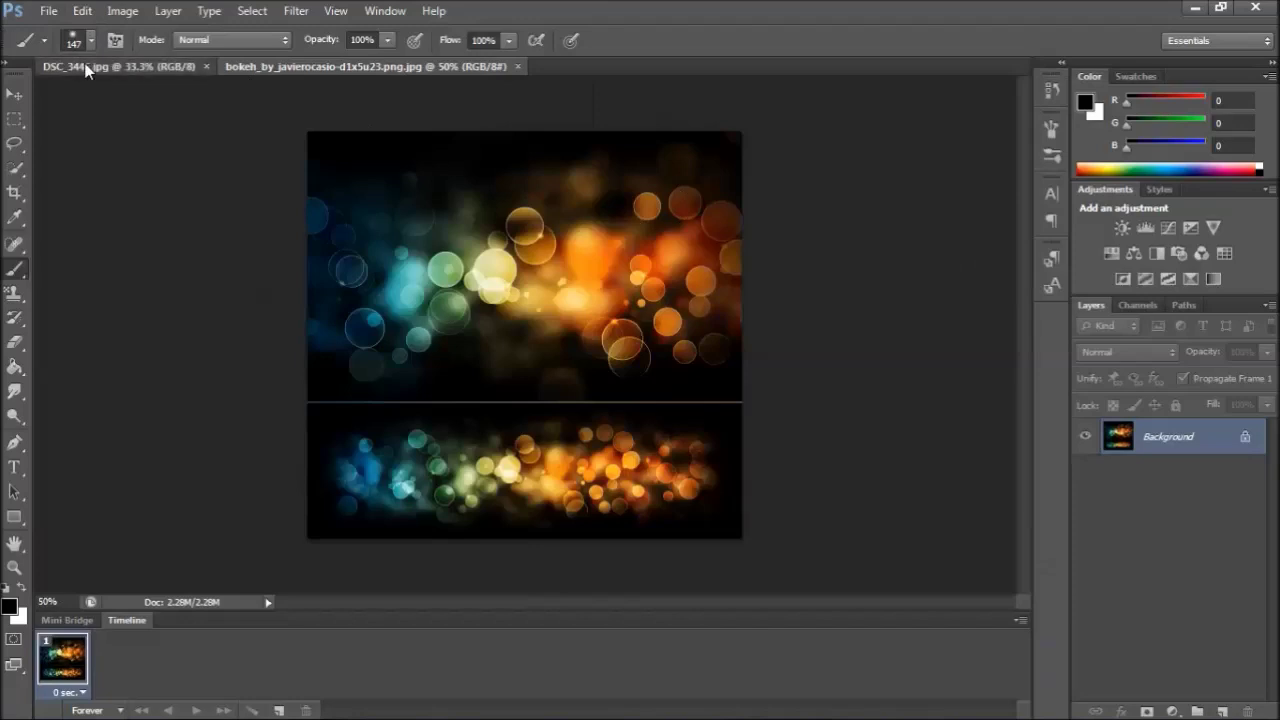
Convert the locked Background into an editable Layer 0 in both documents
{"action": "left_click", "coordinate": [86, 66]}
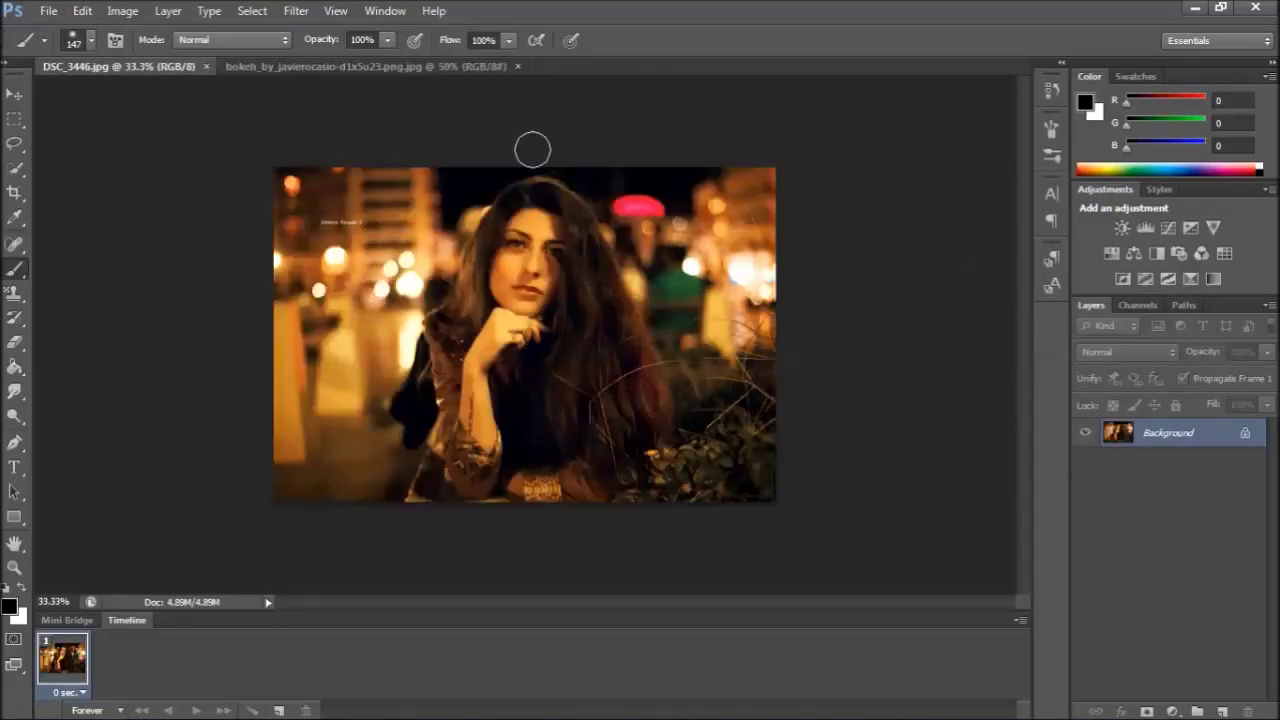
{"action": "double_click", "coordinate": [1168, 431]}
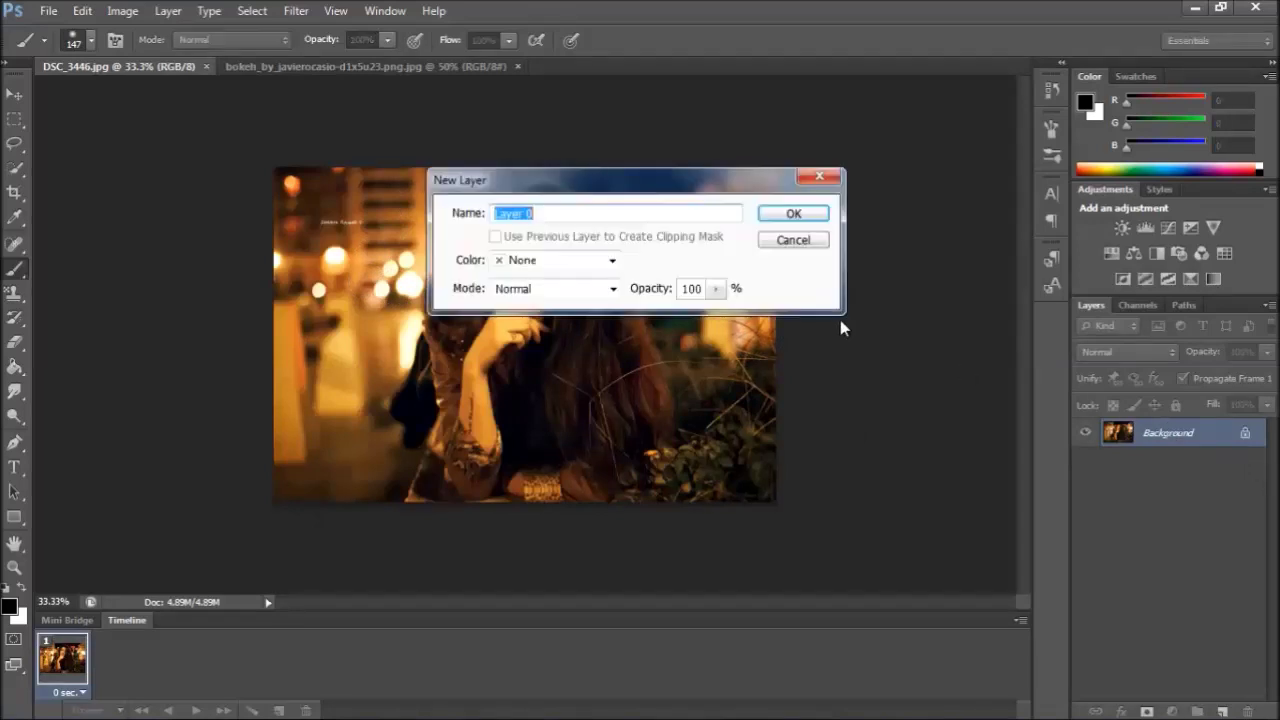
{"action": "left_click", "coordinate": [790, 216]}
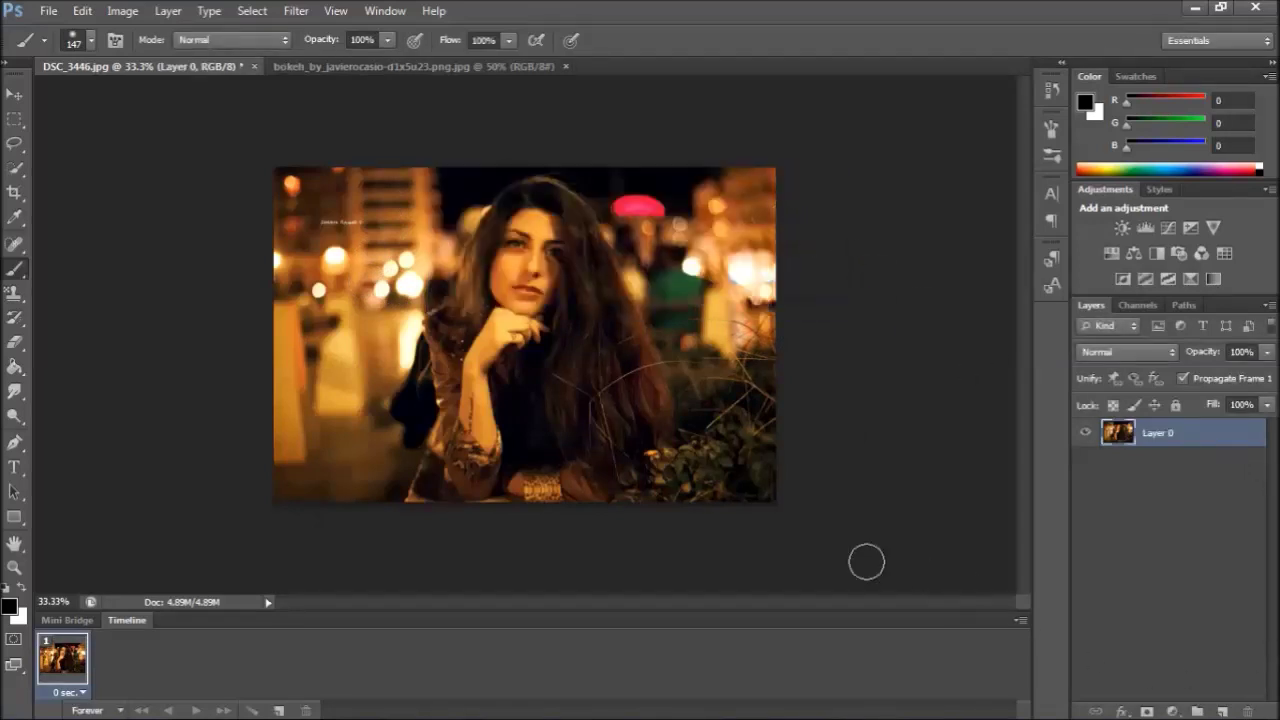
{"action": "left_click", "coordinate": [354, 66]}
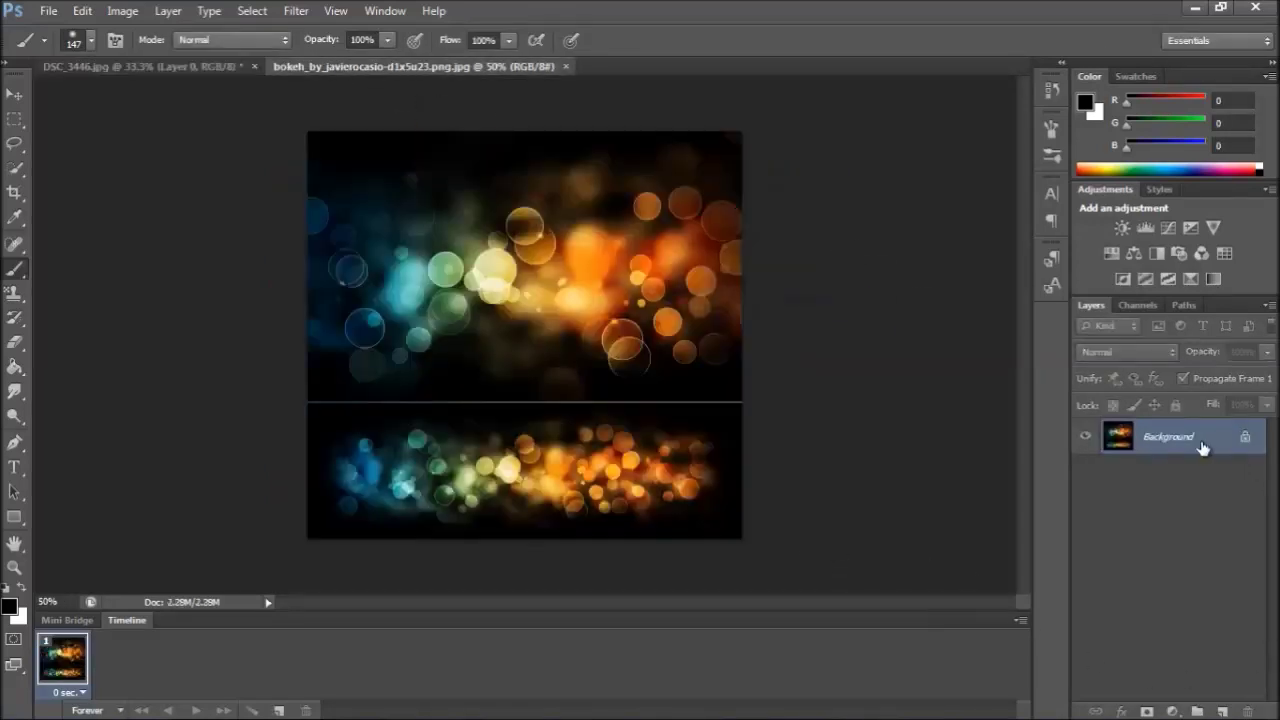
{"action": "double_click", "coordinate": [1201, 444]}
{"action": "left_click", "coordinate": [803, 214]}
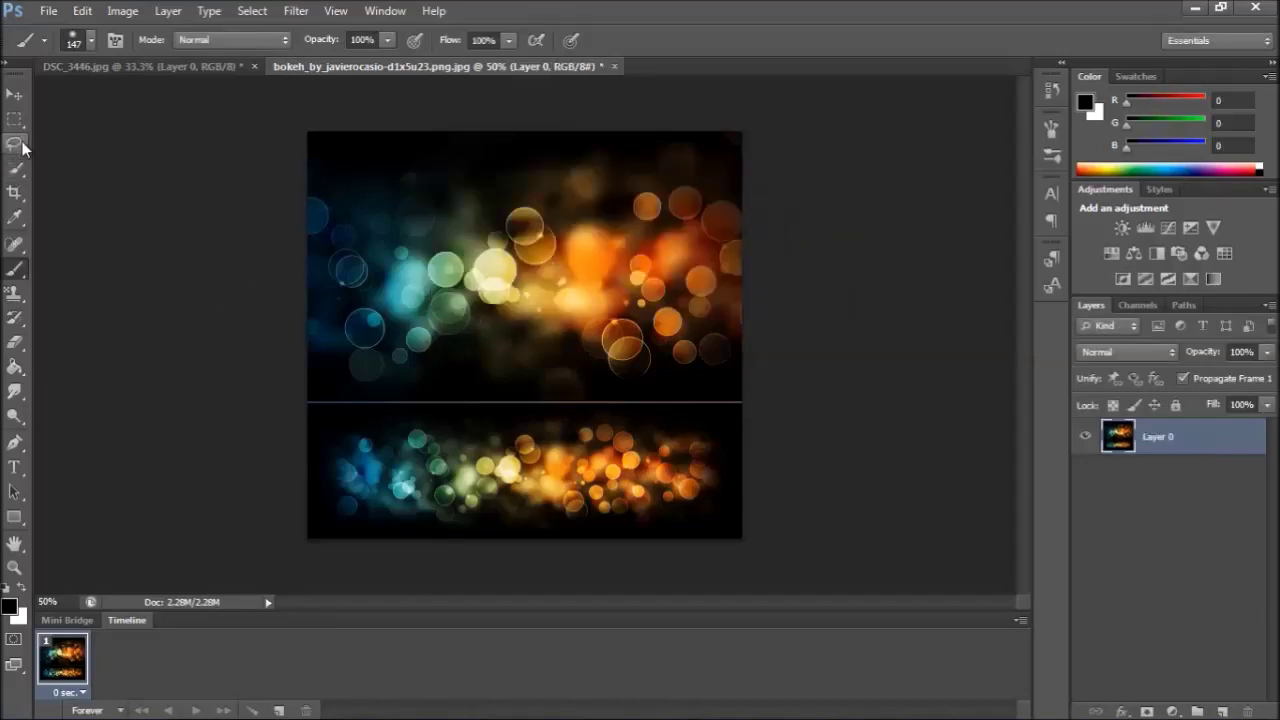
Marquee-select and copy the top bokeh panel, then paste it into DSC_3446 as Layer 1
{"action": "left_click", "coordinate": [14, 118]}
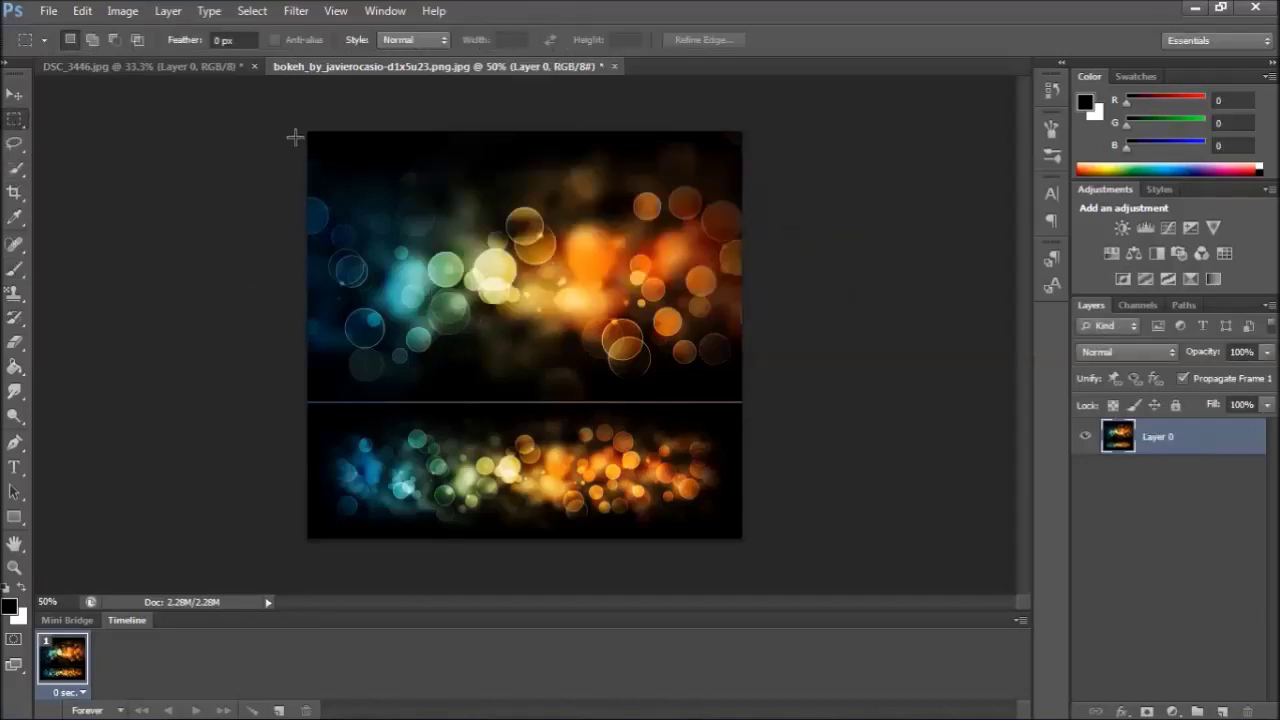
{"action": "left_click_drag", "start_coordinate": [307, 131], "coordinate": [742, 399]}
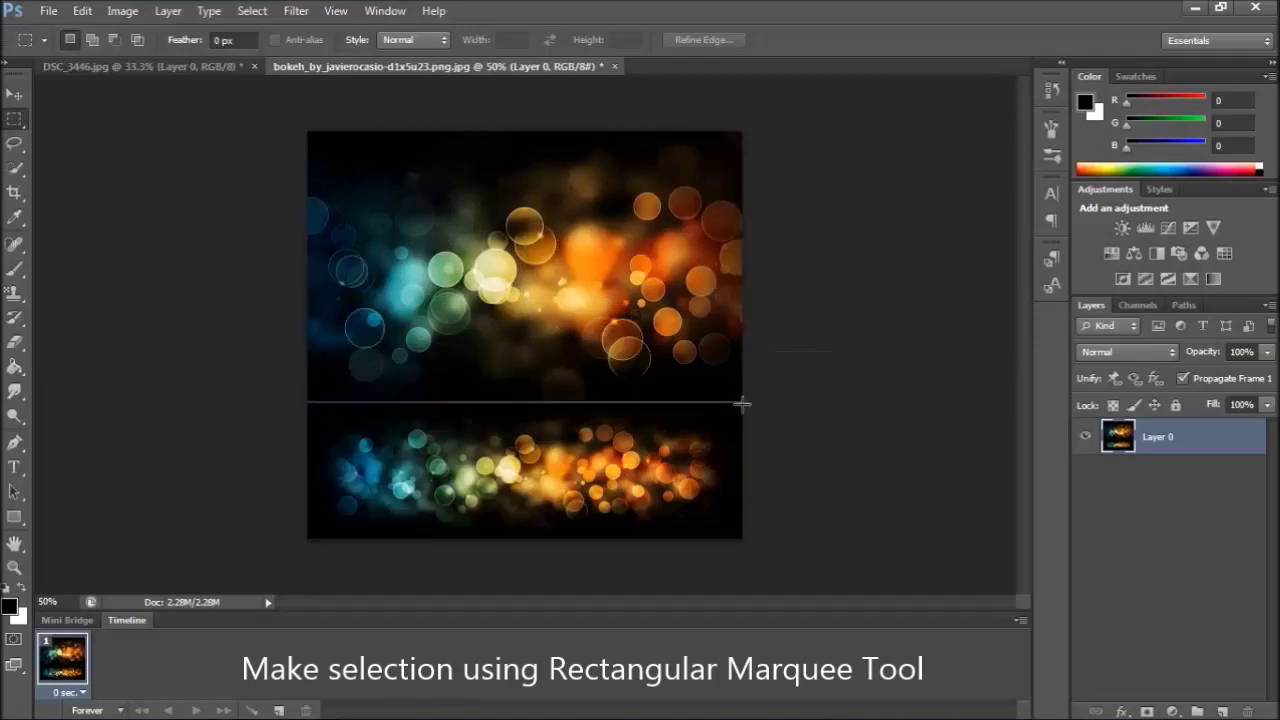
{"action": "left_click", "coordinate": [82, 11]}
{"action": "left_click", "coordinate": [160, 134]}
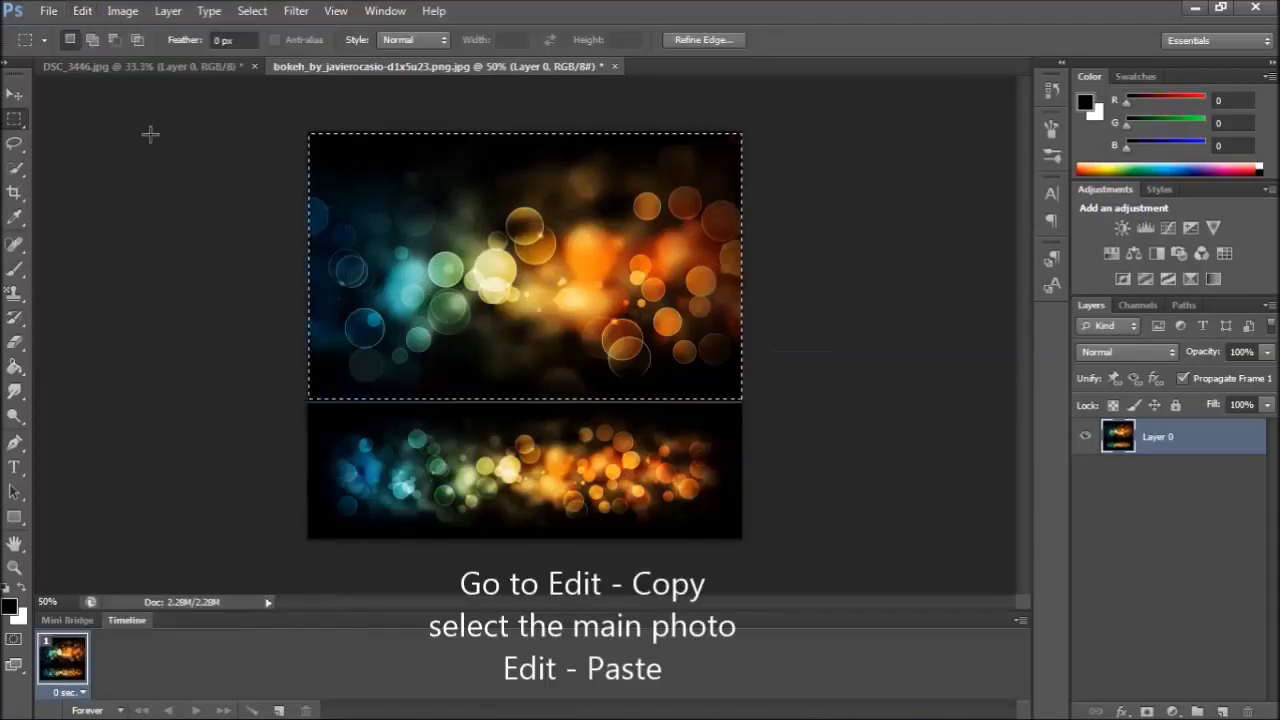
{"action": "left_click", "coordinate": [90, 66]}
{"action": "left_click", "coordinate": [82, 11]}
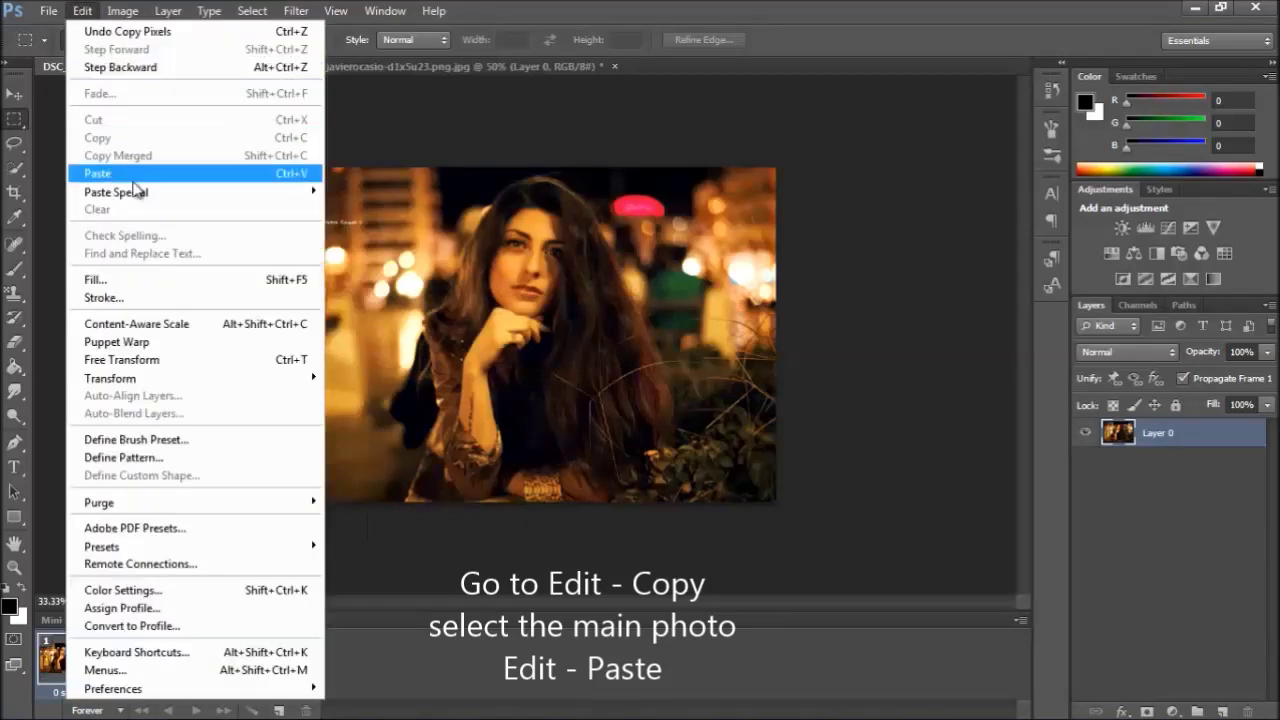
{"action": "left_click", "coordinate": [133, 171]}
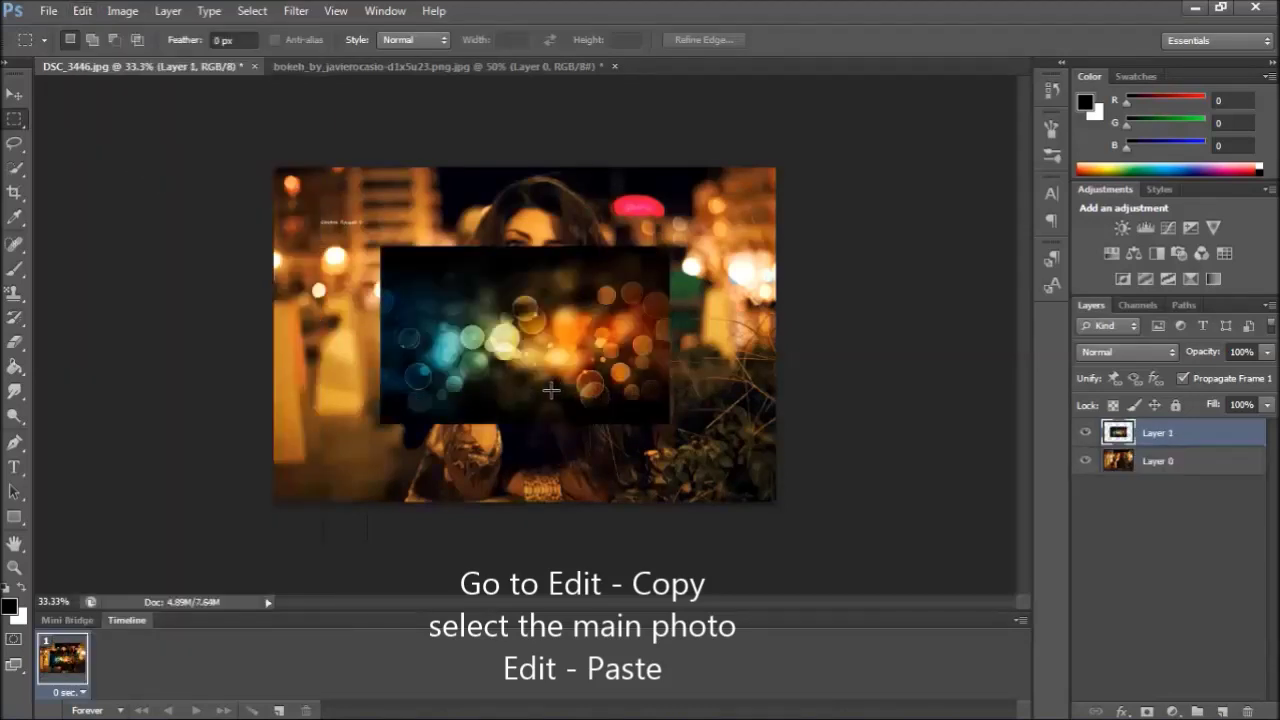
Free-transform Layer 1 to about 226% × 231% and position it to fill the portrait canvas
{"action": "key", "text": "ctrl+t"}
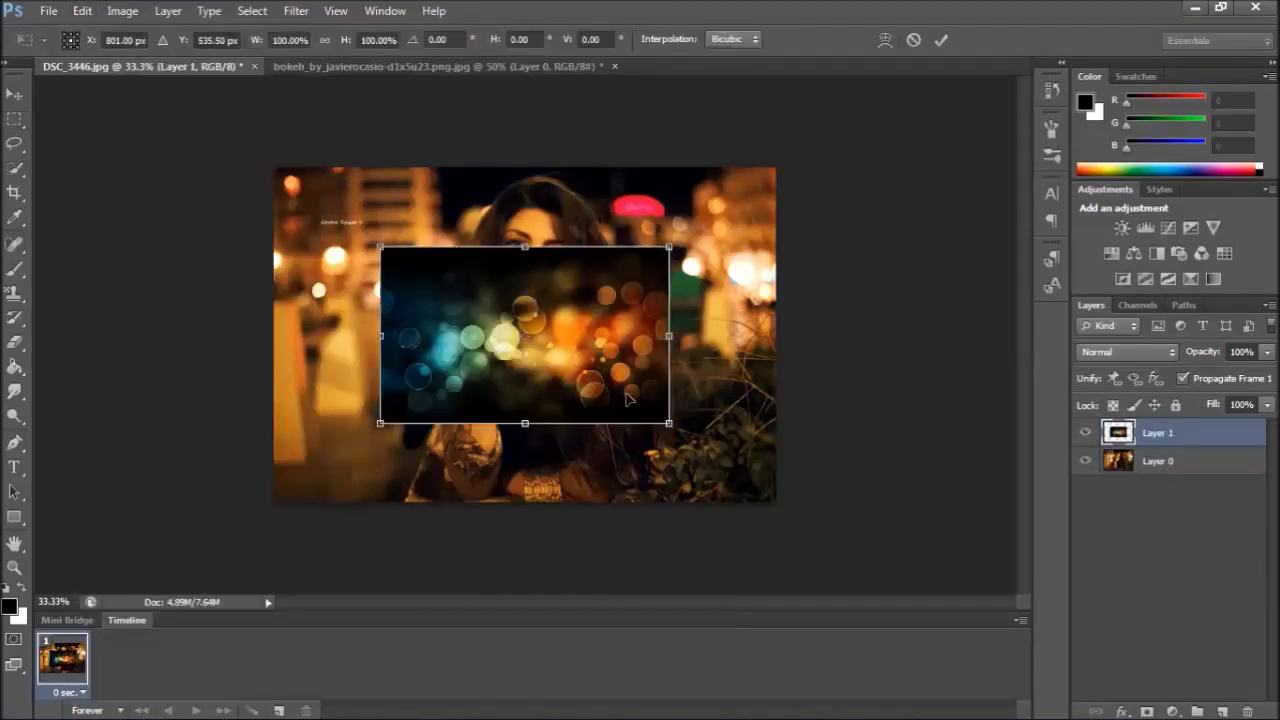
{"action": "left_click_drag", "start_coordinate": [669, 423], "coordinate": [789, 501]}
{"action": "left_click_drag", "start_coordinate": [377, 247], "coordinate": [210, 130]}
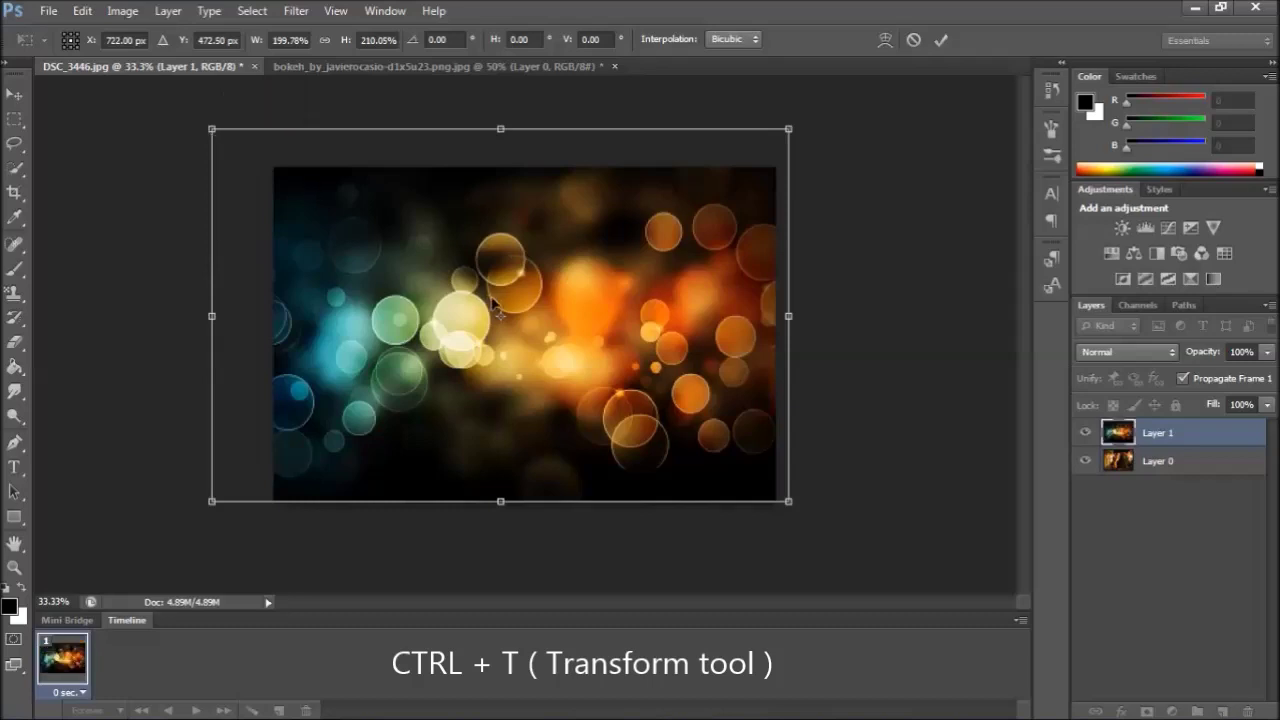
{"action": "left_click_drag", "start_coordinate": [513, 314], "coordinate": [488, 258]}
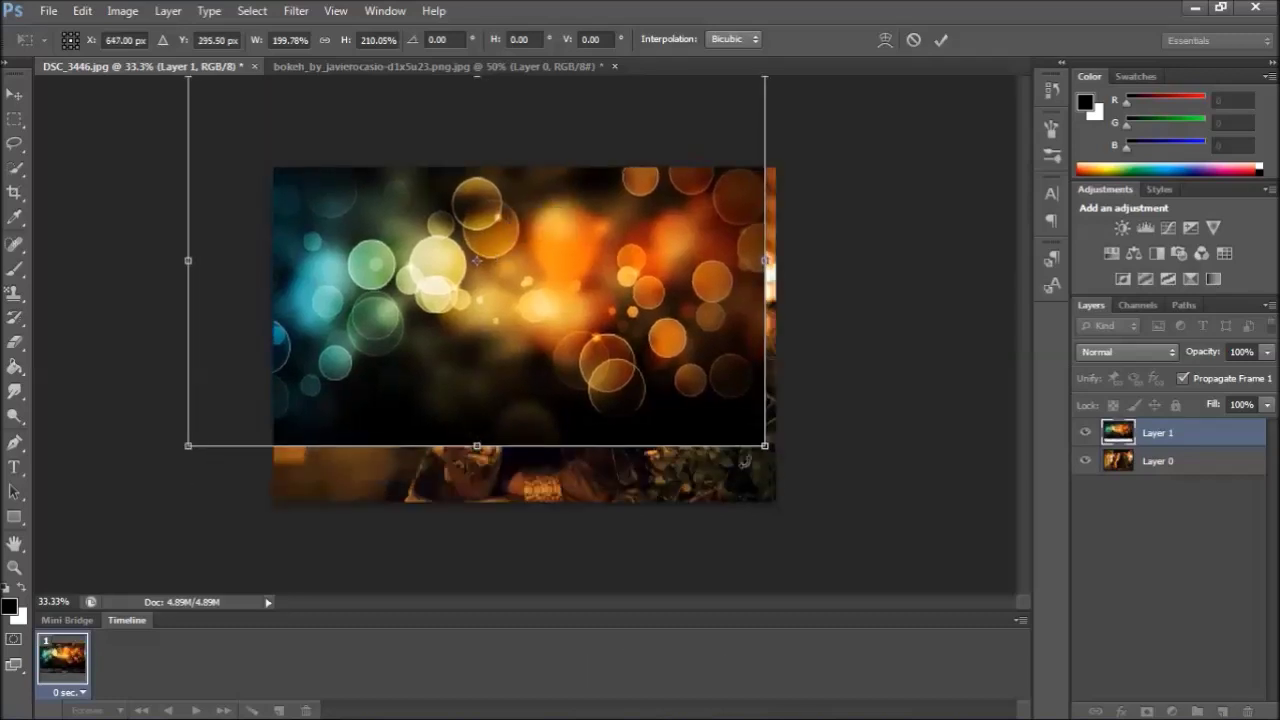
{"action": "left_click_drag", "start_coordinate": [767, 460], "coordinate": [840, 486]}
{"action": "mouse_move", "coordinate": [702, 403]}
{"action": "left_mouse_down"}
{"action": "mouse_move", "coordinate": [706, 430]}
{"action": "mouse_move", "coordinate": [708, 419]}
{"action": "left_mouse_up"}
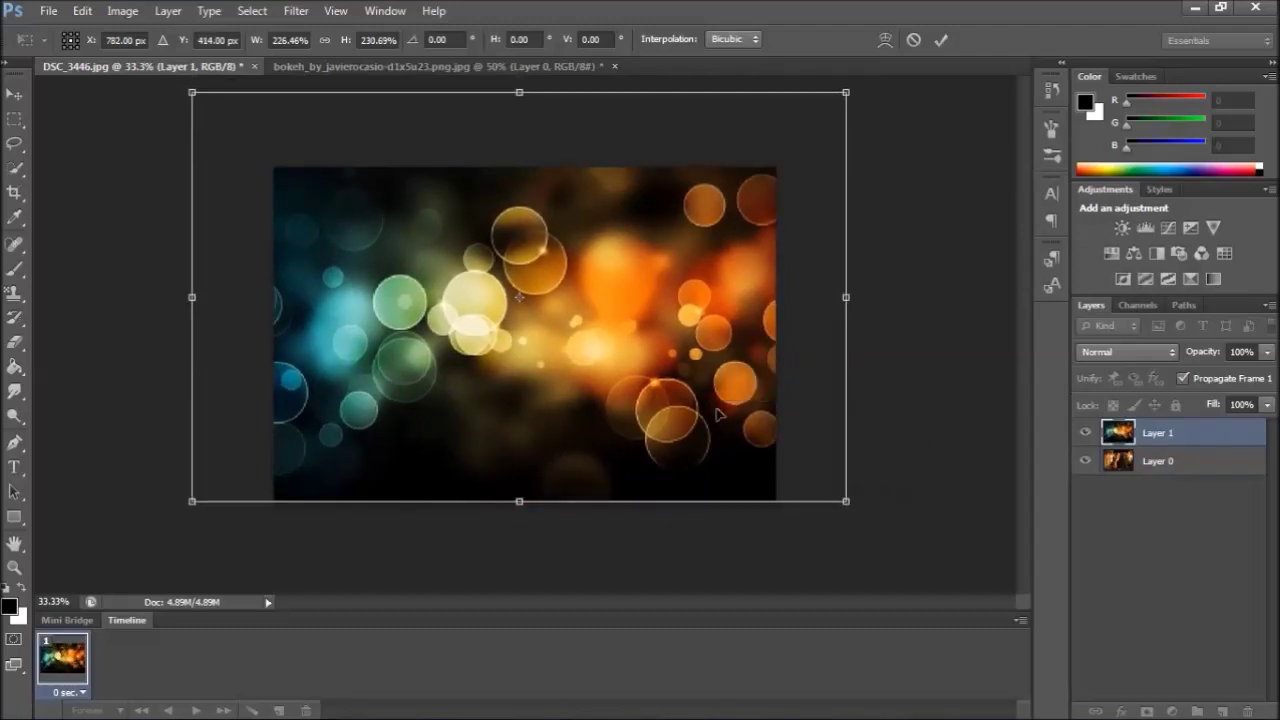
{"action": "key", "text": "Return"}
Set Layer 1 to Screen and paint its mask black over the woman's hand, face, shoulder and hair
{"action": "left_click", "coordinate": [1161, 356]}
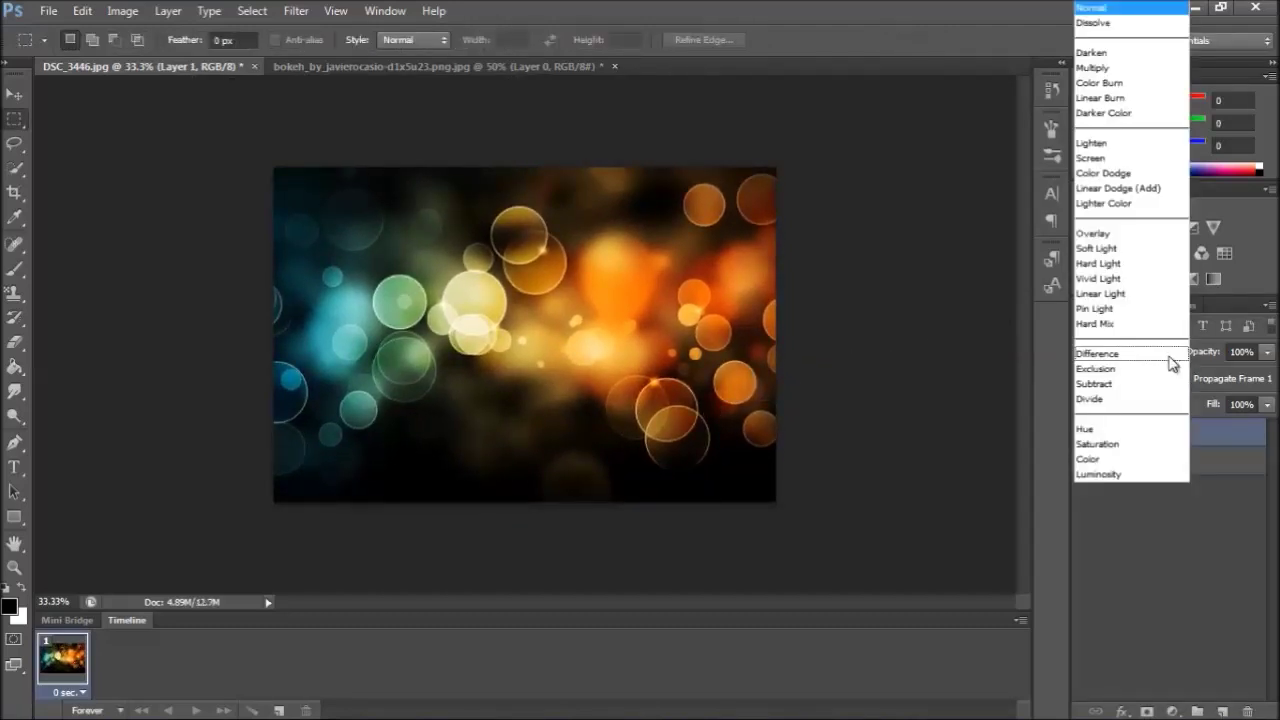
{"action": "left_click", "coordinate": [1115, 160]}
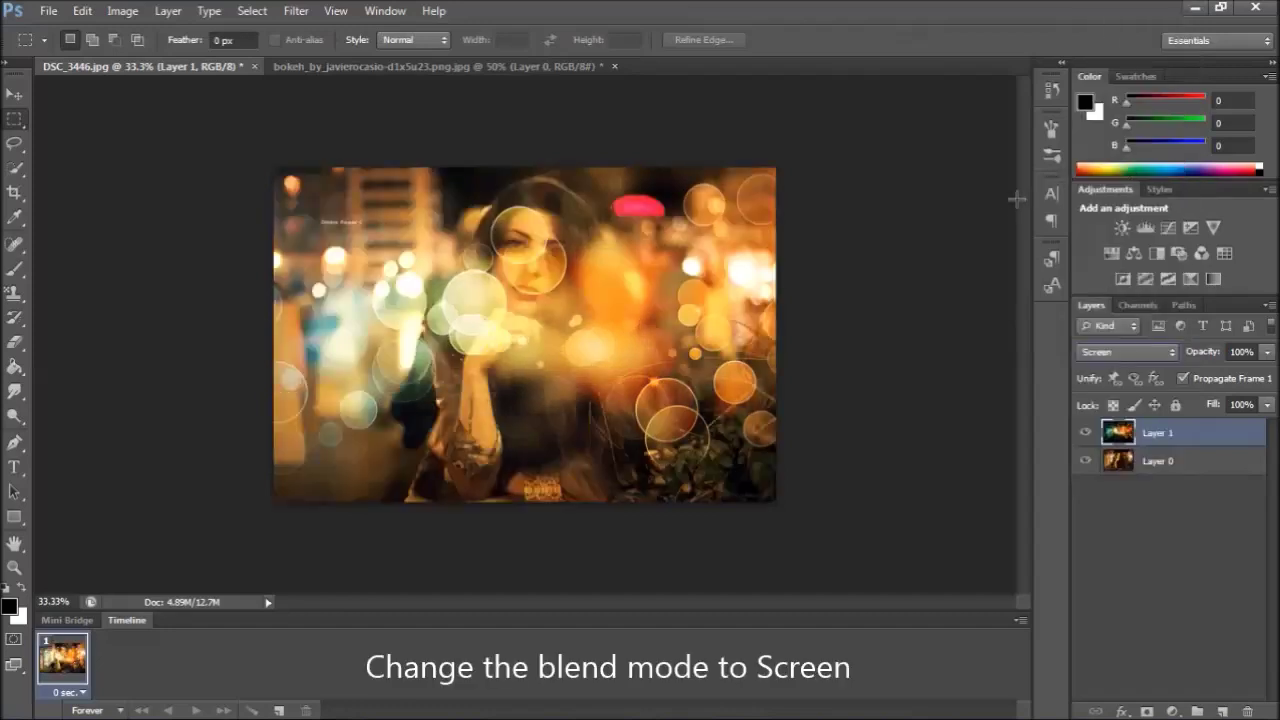
{"action": "left_click", "coordinate": [15, 270]}
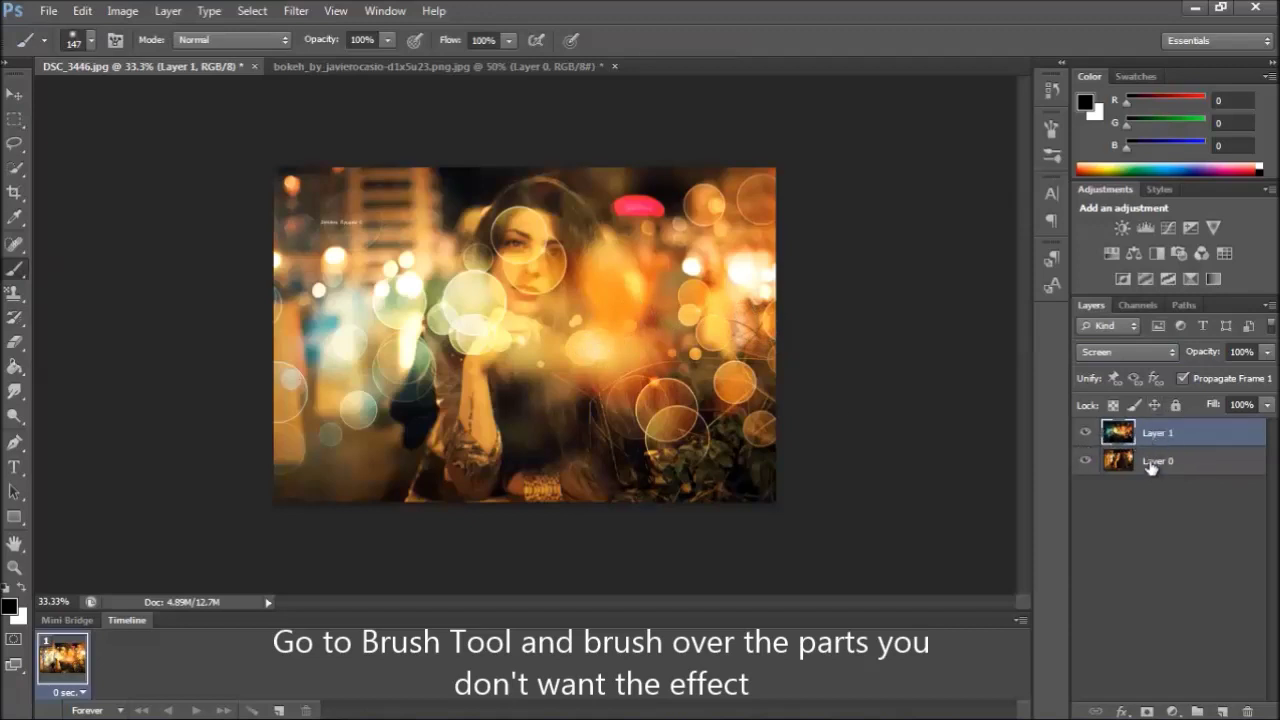
{"action": "left_click", "coordinate": [1148, 711]}
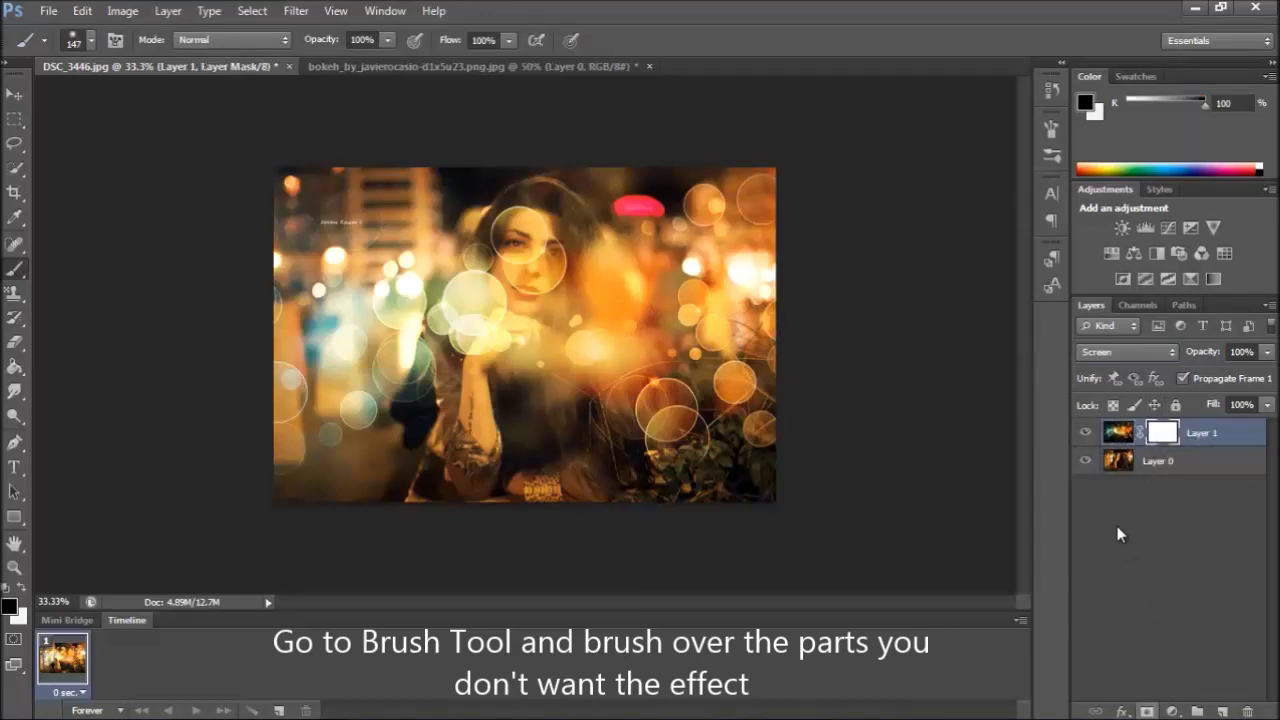
{"action": "mouse_move", "coordinate": [537, 311]}
{"action": "left_mouse_down"}
{"action": "mouse_move", "coordinate": [542, 364]}
{"action": "mouse_move", "coordinate": [540, 322]}
{"action": "mouse_move", "coordinate": [525, 374]}
{"action": "mouse_move", "coordinate": [490, 326]}
{"action": "mouse_move", "coordinate": [472, 352]}
{"action": "mouse_move", "coordinate": [543, 250]}
{"action": "mouse_move", "coordinate": [525, 237]}
{"action": "mouse_move", "coordinate": [530, 222]}
{"action": "mouse_move", "coordinate": [488, 264]}
{"action": "mouse_move", "coordinate": [477, 298]}
{"action": "mouse_move", "coordinate": [478, 438]}
{"action": "left_mouse_up"}
{"action": "mouse_move", "coordinate": [455, 395]}
{"action": "left_mouse_down"}
{"action": "mouse_move", "coordinate": [462, 262]}
{"action": "mouse_move", "coordinate": [445, 318]}
{"action": "mouse_move", "coordinate": [465, 363]}
{"action": "left_mouse_up"}
{"action": "mouse_move", "coordinate": [570, 285]}
{"action": "left_mouse_down"}
{"action": "mouse_move", "coordinate": [520, 250]}
{"action": "mouse_move", "coordinate": [518, 218]}
{"action": "mouse_move", "coordinate": [548, 228]}
{"action": "mouse_move", "coordinate": [585, 272]}
{"action": "mouse_move", "coordinate": [570, 222]}
{"action": "mouse_move", "coordinate": [606, 273]}
{"action": "mouse_move", "coordinate": [612, 330]}
{"action": "mouse_move", "coordinate": [648, 408]}
{"action": "mouse_move", "coordinate": [580, 318]}
{"action": "mouse_move", "coordinate": [580, 415]}
{"action": "mouse_move", "coordinate": [627, 317]}
{"action": "mouse_move", "coordinate": [661, 444]}
{"action": "mouse_move", "coordinate": [625, 388]}
{"action": "mouse_move", "coordinate": [598, 458]}
{"action": "mouse_move", "coordinate": [547, 394]}
{"action": "mouse_move", "coordinate": [526, 438]}
{"action": "mouse_move", "coordinate": [538, 402]}
{"action": "mouse_move", "coordinate": [569, 440]}
{"action": "mouse_move", "coordinate": [672, 413]}
{"action": "mouse_move", "coordinate": [691, 432]}
{"action": "mouse_move", "coordinate": [675, 393]}
{"action": "mouse_move", "coordinate": [722, 432]}
{"action": "mouse_move", "coordinate": [773, 447]}
{"action": "mouse_move", "coordinate": [745, 392]}
{"action": "left_mouse_up"}
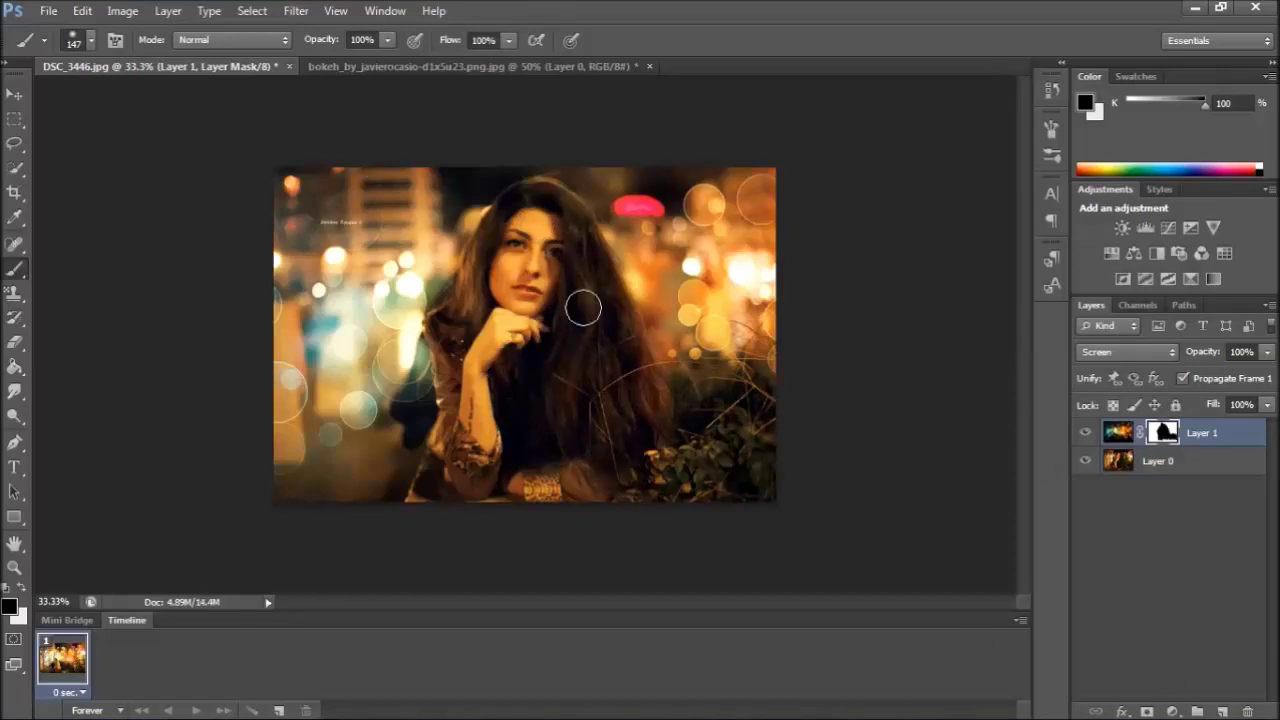
On the bokeh image, deselect everything and launch Filter > Blur > Field Blur
{"action": "left_click", "coordinate": [453, 66]}
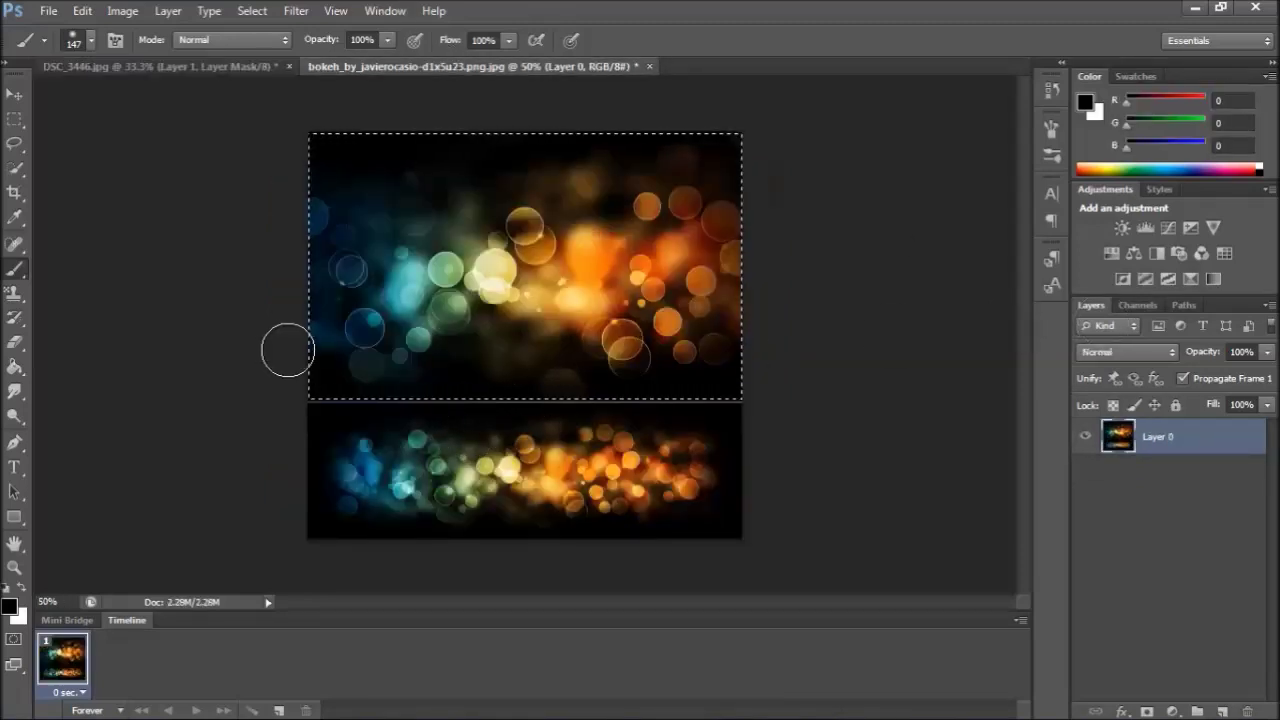
{"action": "key", "text": "ctrl+d"}
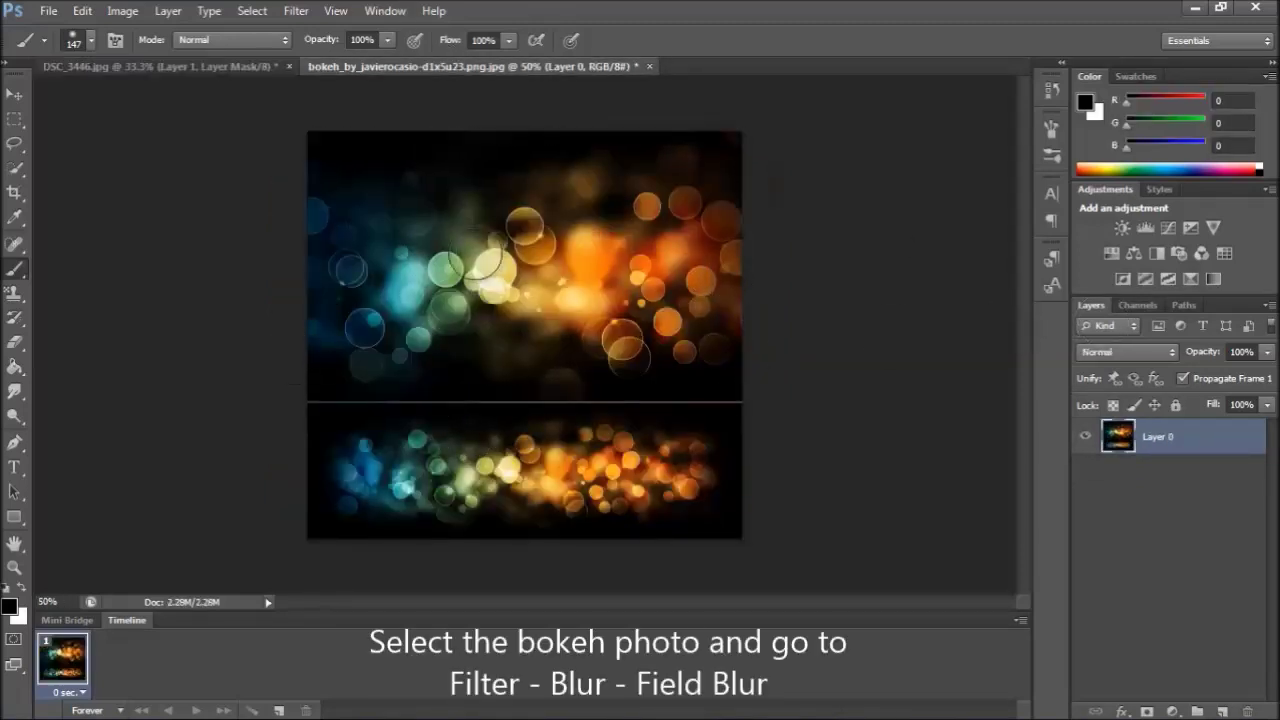
{"action": "left_click", "coordinate": [296, 11]}
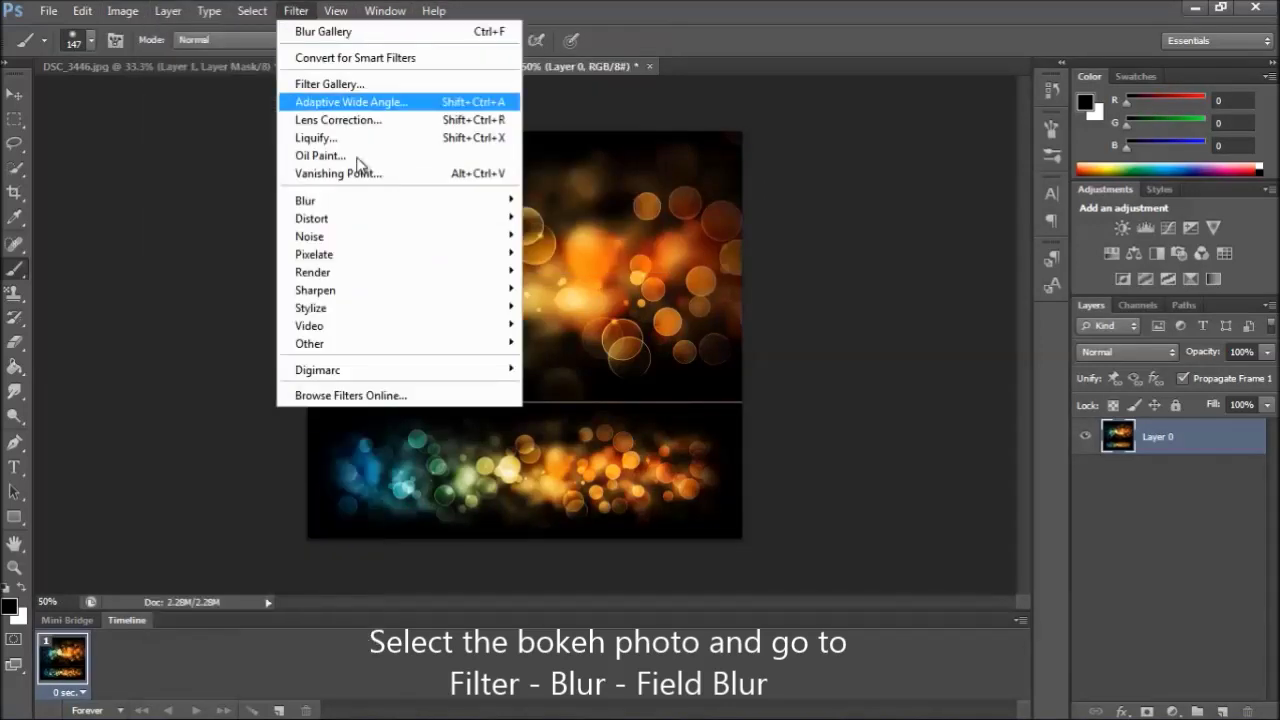
{"action": "mouse_move", "coordinate": [382, 201]}
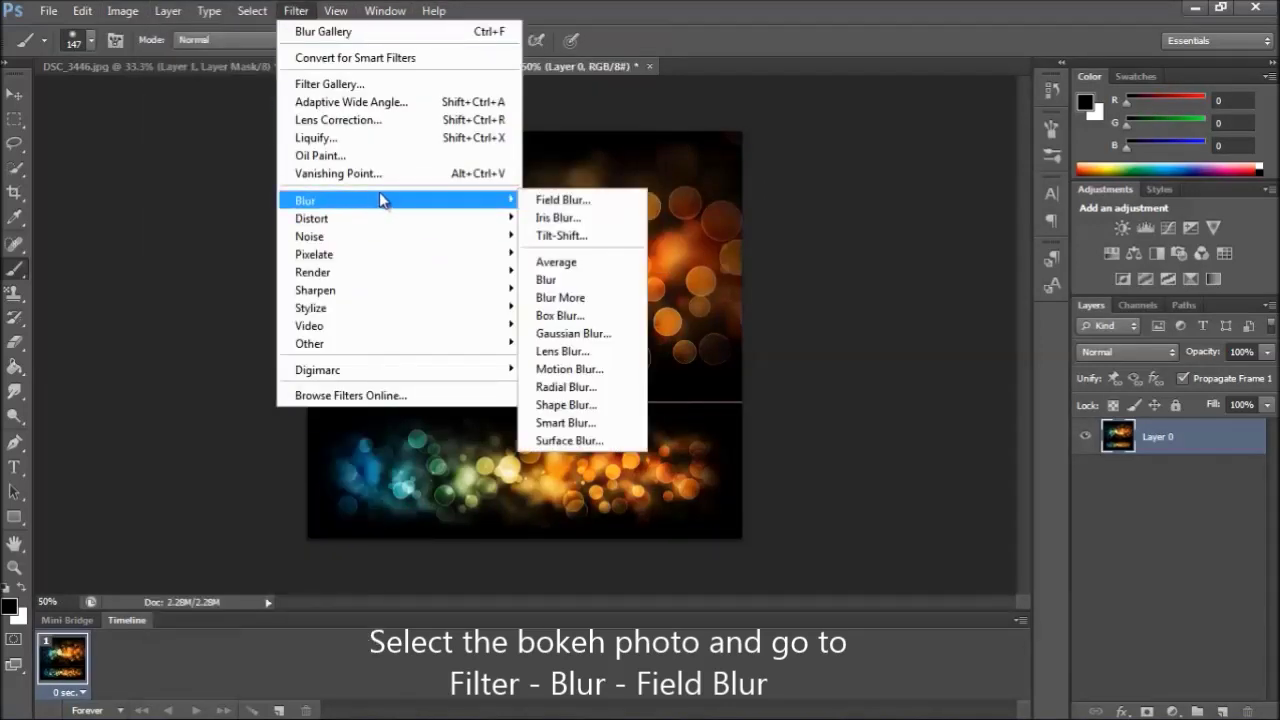
{"action": "left_click", "coordinate": [600, 199]}
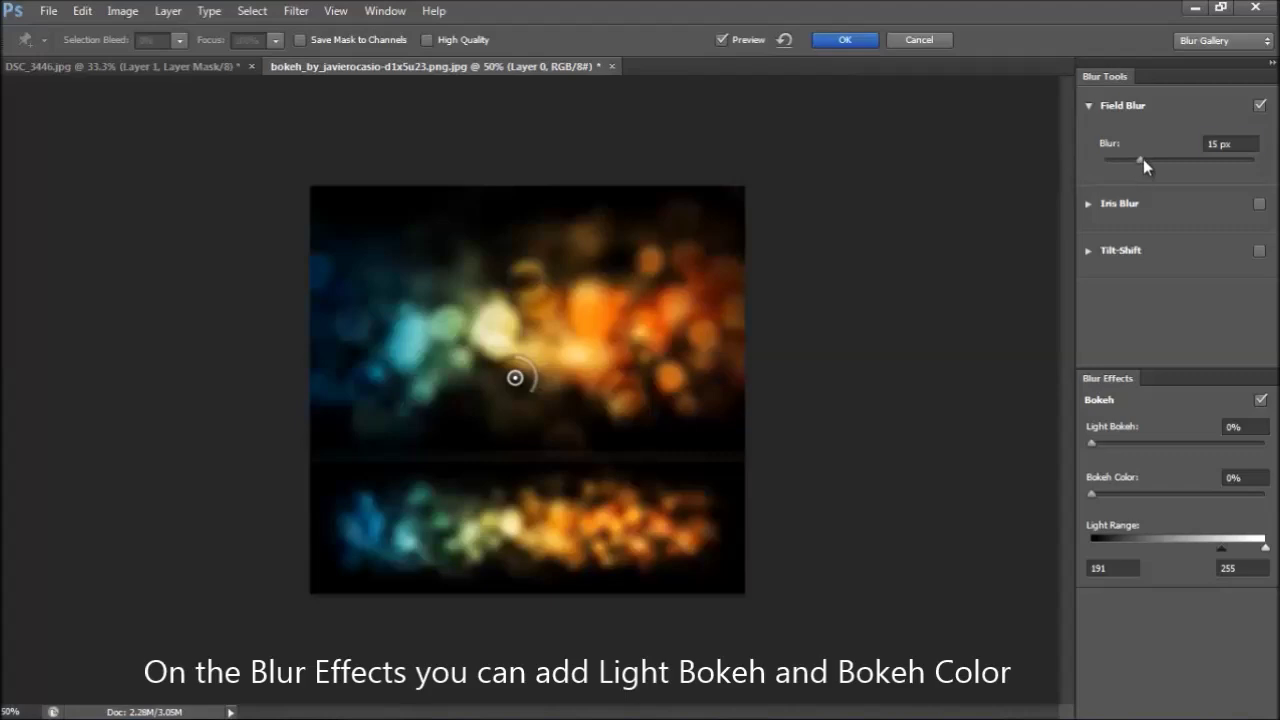
Try Field Blur values: blur near 8 px, Bokeh Color 28%, Light Bokeh 38%
{"action": "mouse_move", "coordinate": [1143, 159]}
{"action": "left_mouse_down"}
{"action": "mouse_move", "coordinate": [1123, 160]}
{"action": "mouse_move", "coordinate": [1130, 168]}
{"action": "left_mouse_up"}
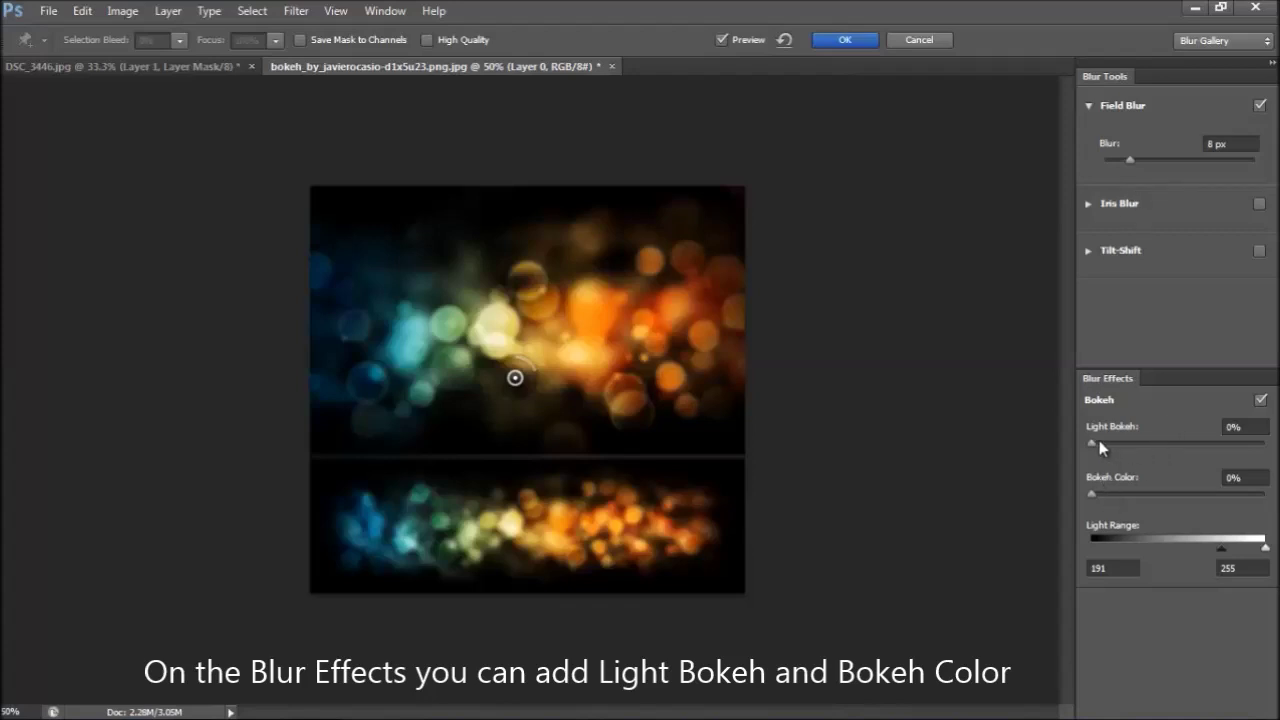
{"action": "left_click_drag", "start_coordinate": [1093, 440], "coordinate": [1157, 446]}
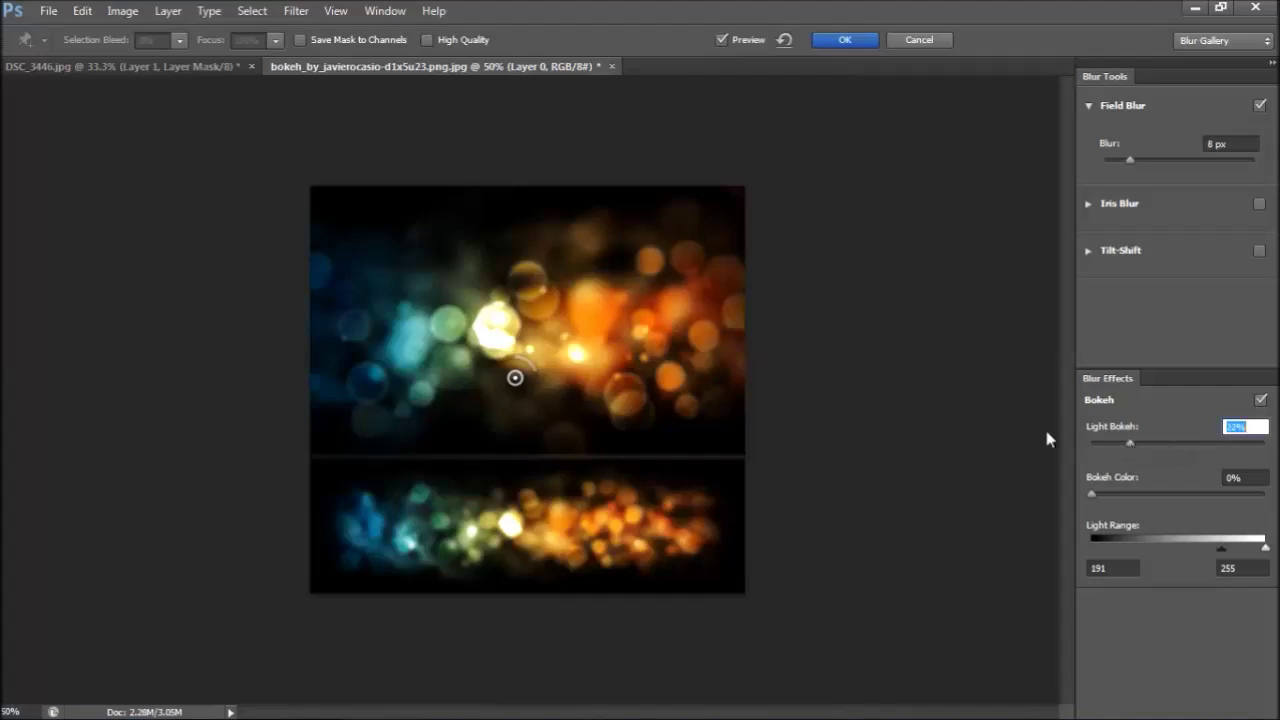
{"action": "left_click", "coordinate": [1116, 495]}
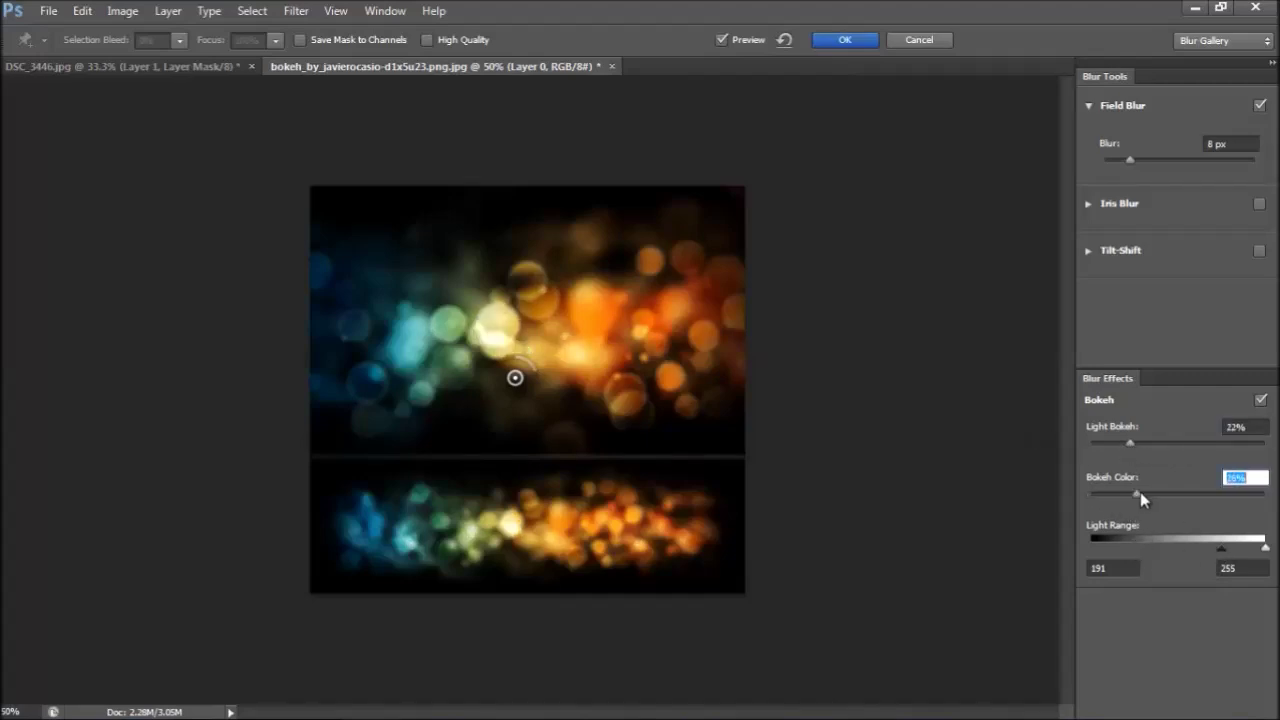
{"action": "left_click_drag", "start_coordinate": [1128, 446], "coordinate": [1136, 446]}
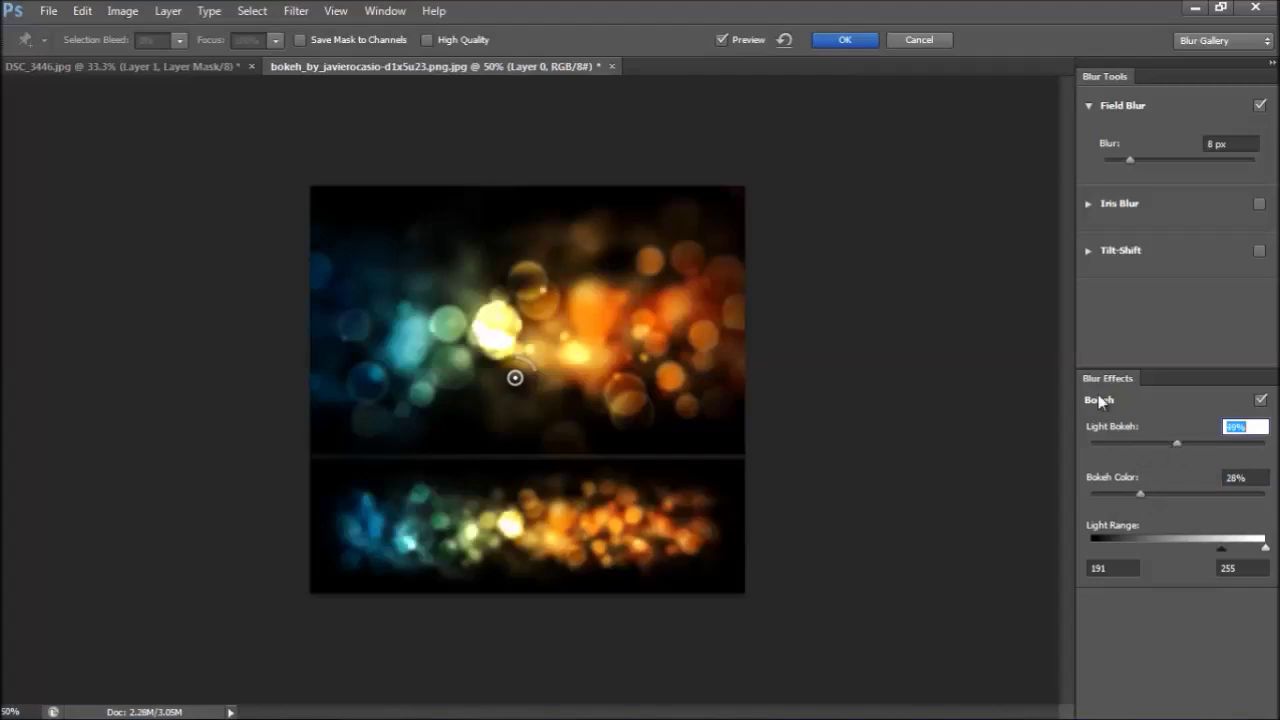
{"action": "left_click", "coordinate": [1174, 441]}
{"action": "type", "text": "38"}
{"action": "key", "text": "Return"}
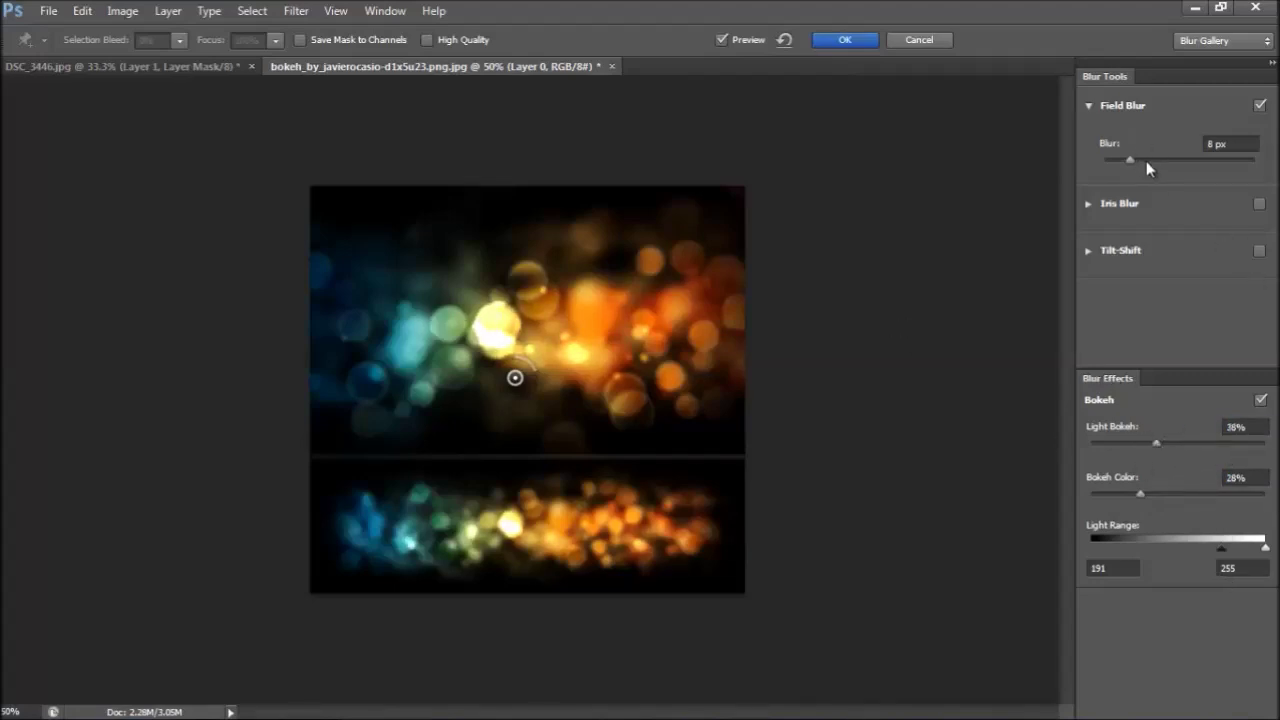
Settle on 12 px blur, Light Bokeh 34% and Bokeh Color 33%, and apply the blur
{"action": "left_click_drag", "start_coordinate": [1130, 161], "coordinate": [1154, 160]}
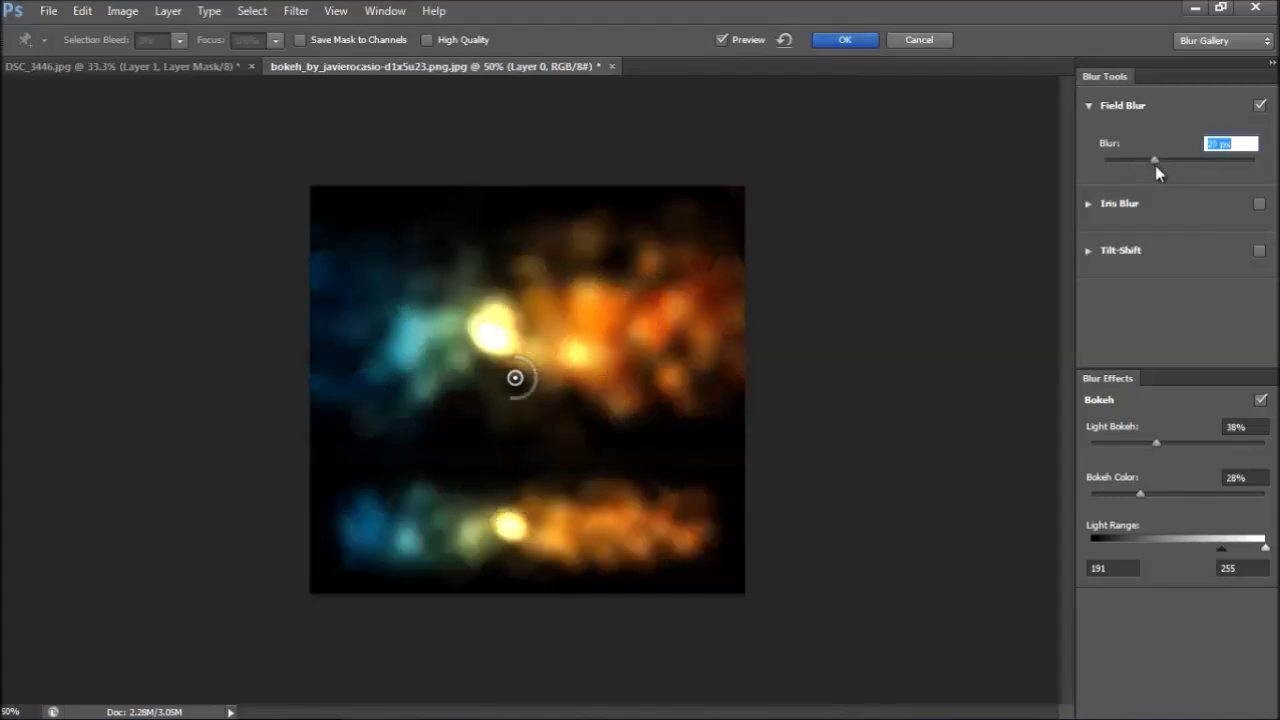
{"action": "left_click_drag", "start_coordinate": [1157, 445], "coordinate": [1136, 439]}
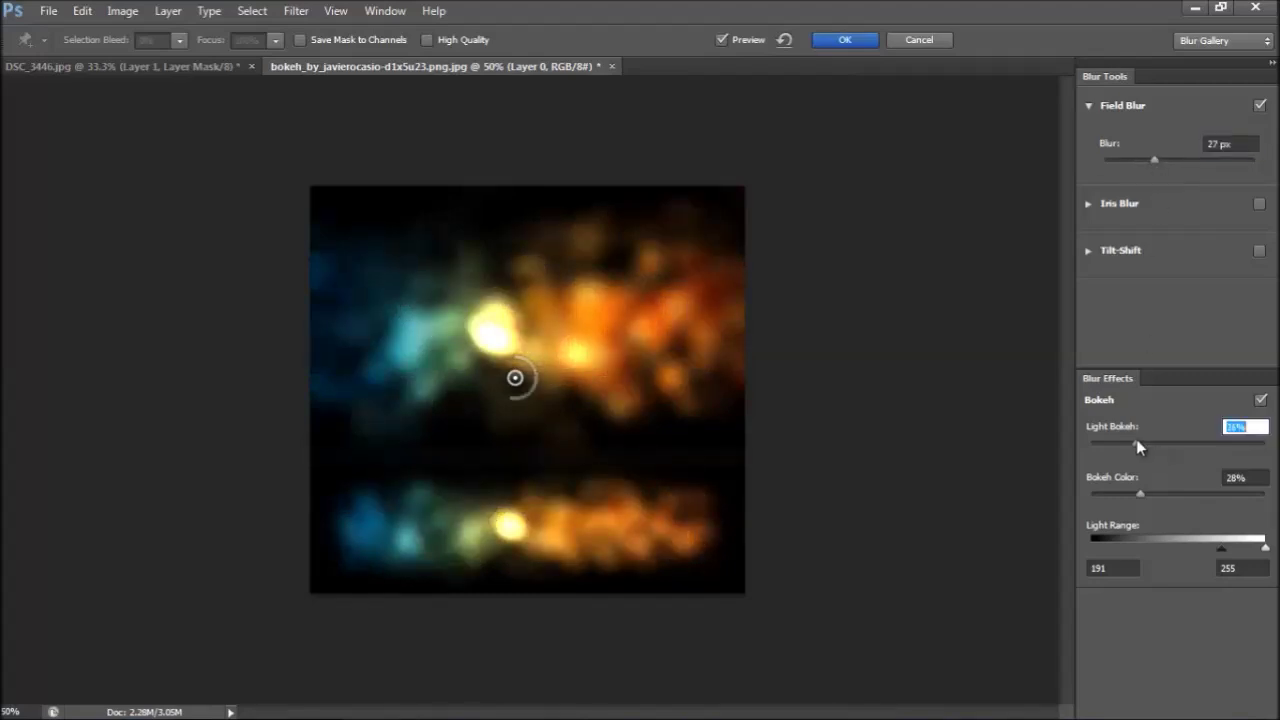
{"action": "left_click_drag", "start_coordinate": [1140, 494], "coordinate": [1148, 494]}
{"action": "left_click_drag", "start_coordinate": [1136, 443], "coordinate": [1138, 440]}
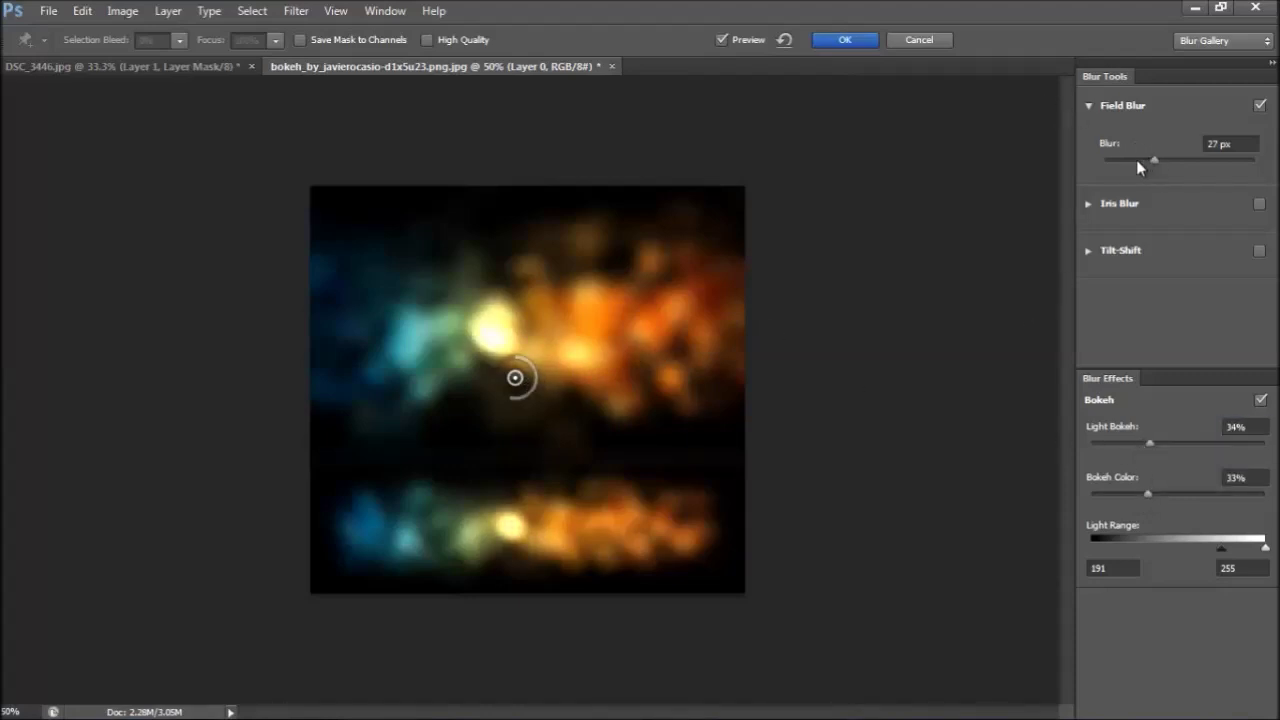
{"action": "left_click_drag", "start_coordinate": [1137, 161], "coordinate": [1136, 166]}
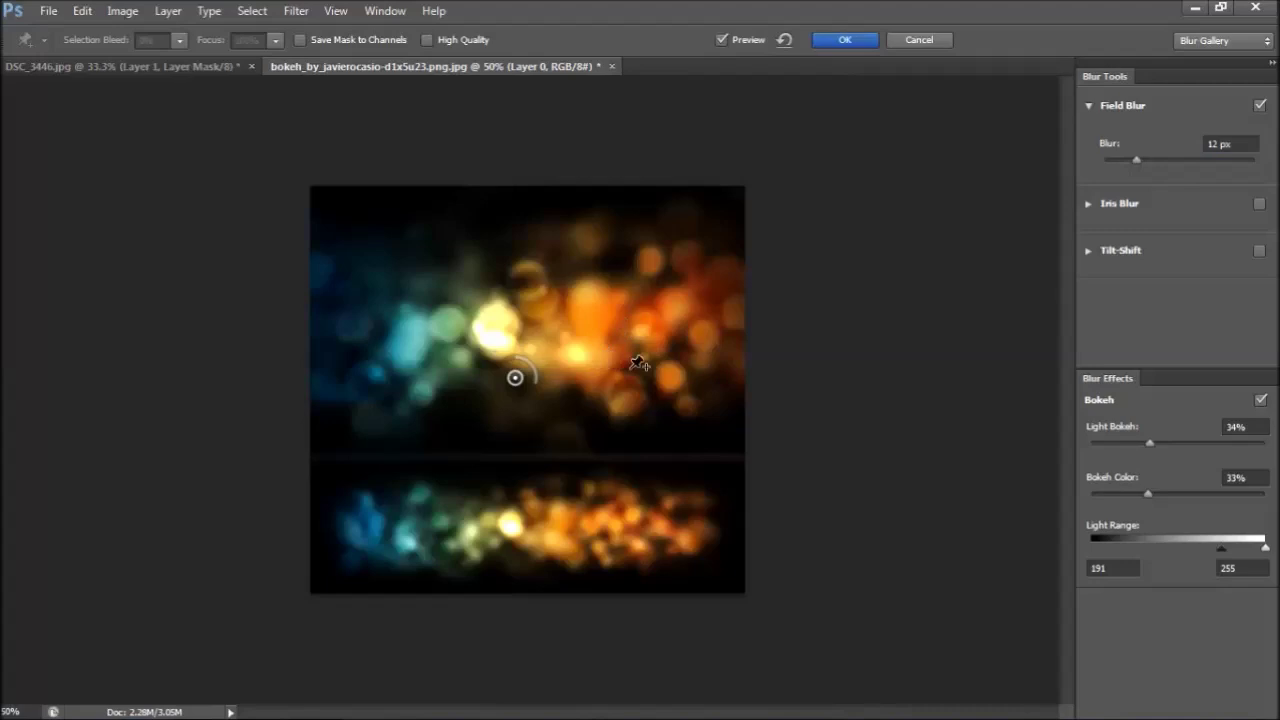
{"action": "left_click", "coordinate": [845, 42]}
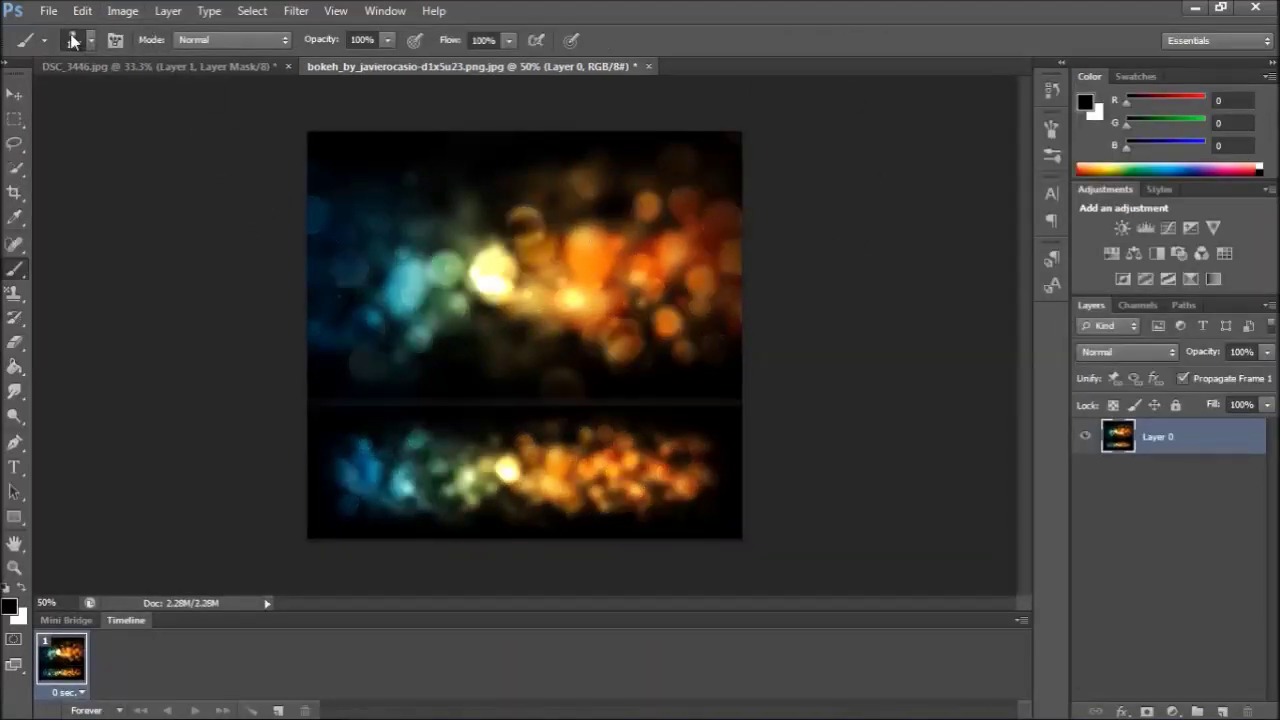
Copy the upper half of the blurred bokeh image and paste it into the portrait as Layer 2
{"action": "left_click", "coordinate": [15, 118]}
{"action": "left_click_drag", "start_coordinate": [323, 140], "coordinate": [752, 391]}
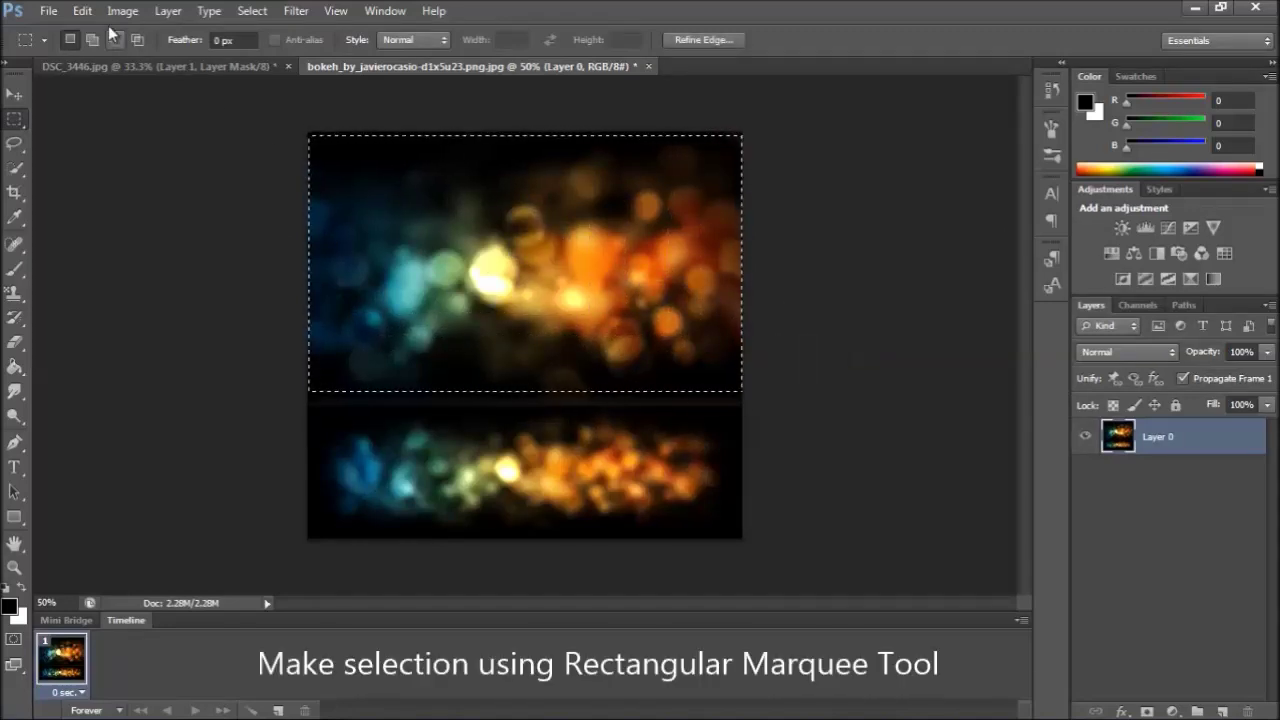
{"action": "left_click", "coordinate": [82, 10]}
{"action": "left_click", "coordinate": [130, 138]}
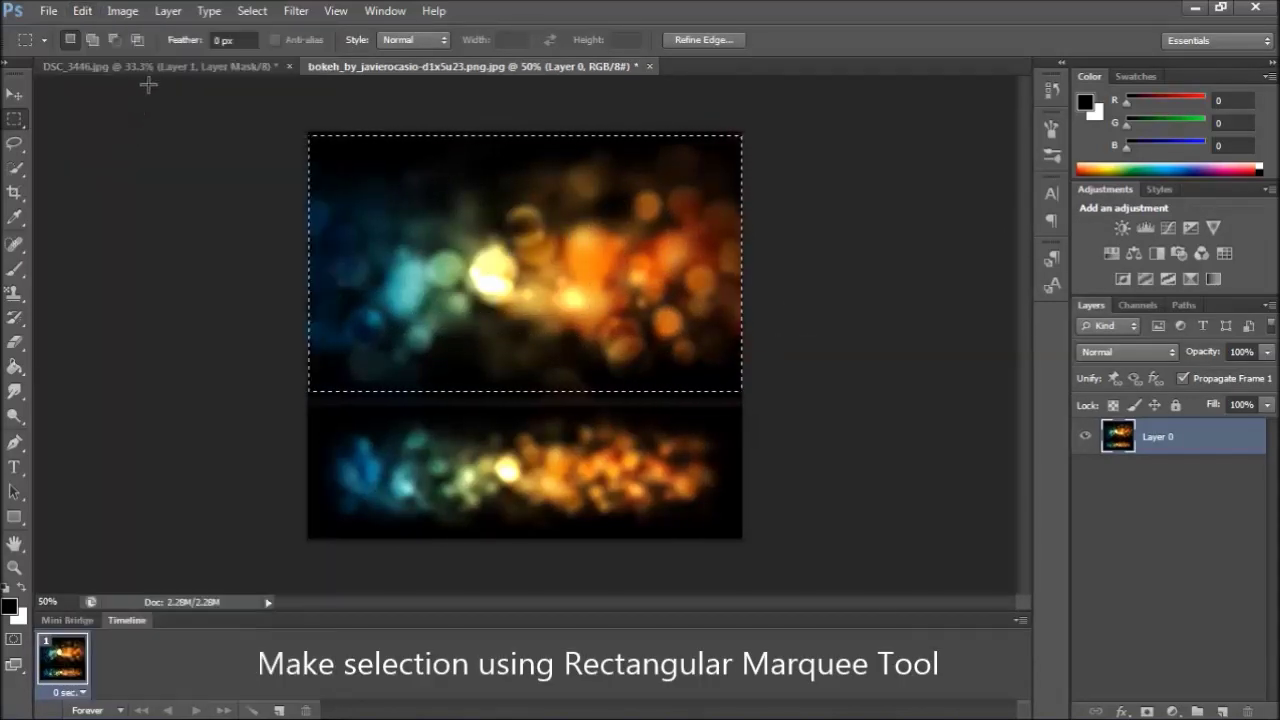
{"action": "left_click", "coordinate": [150, 66]}
{"action": "left_click", "coordinate": [82, 10]}
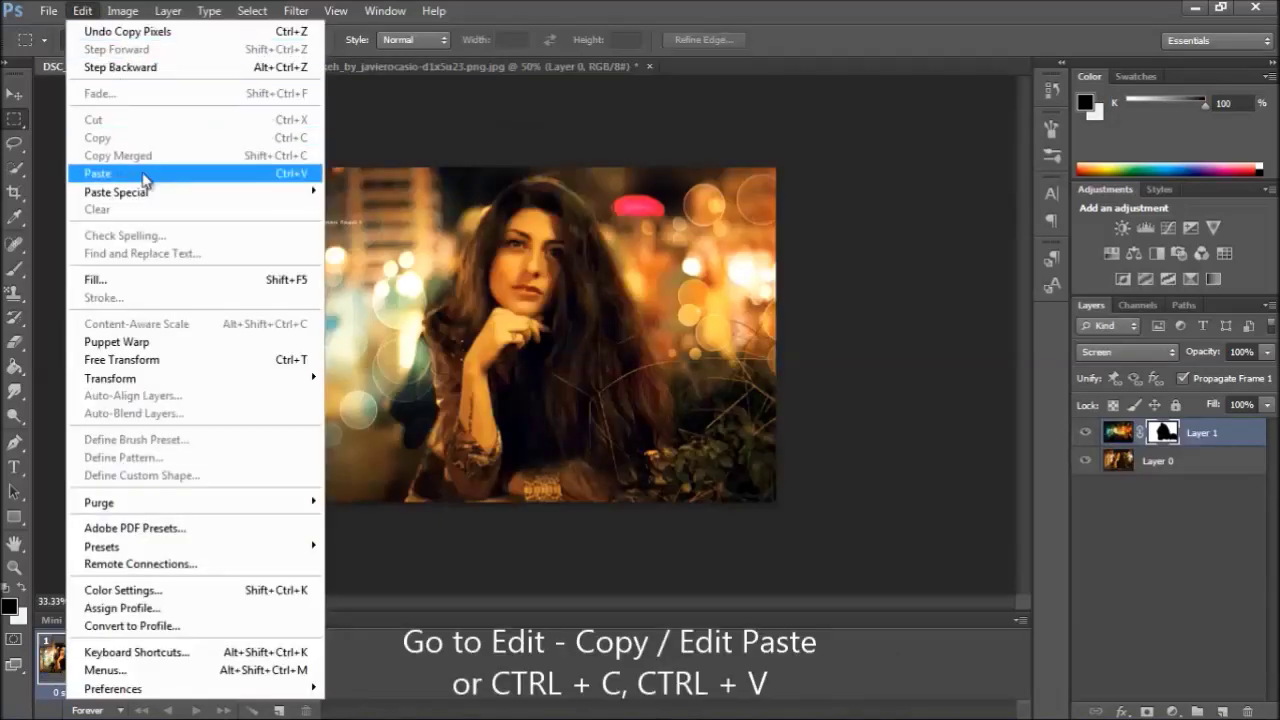
{"action": "left_click", "coordinate": [97, 173]}
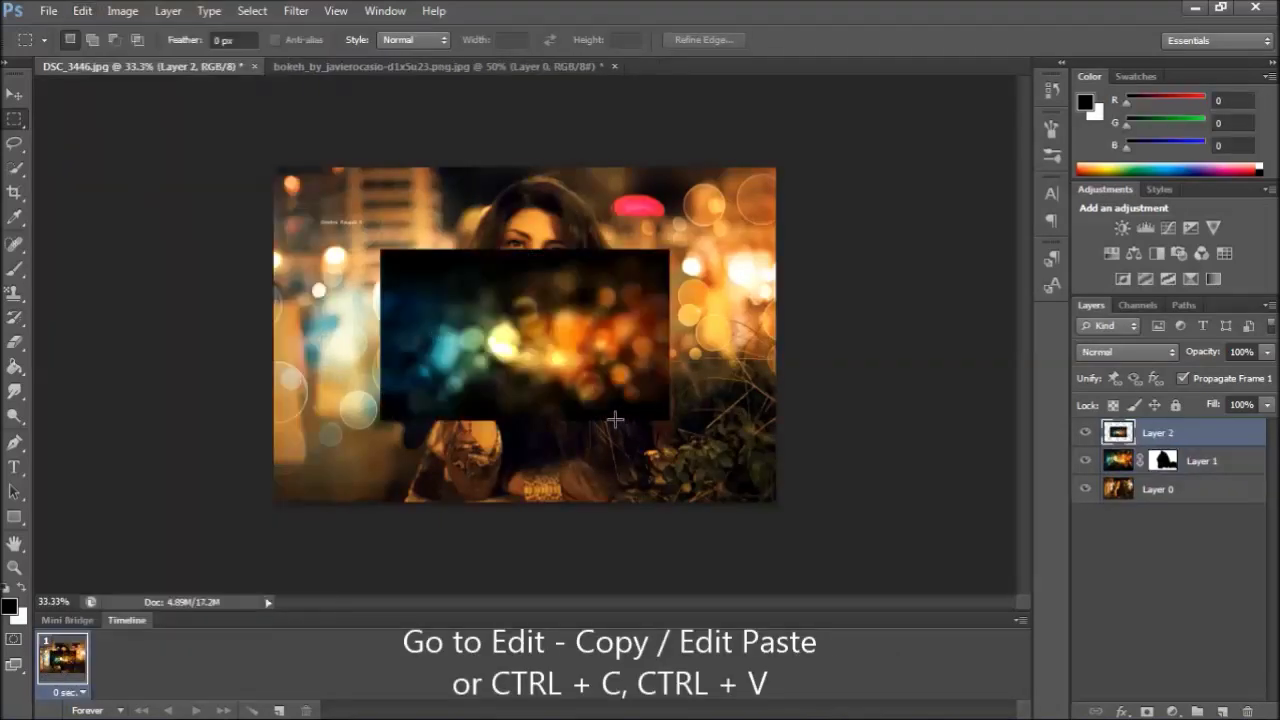
Scale Layer 2 to about 235% × 260% so it covers the whole photo
{"action": "key", "text": "ctrl+t"}
{"action": "left_click_drag", "start_coordinate": [669, 421], "coordinate": [776, 502]}
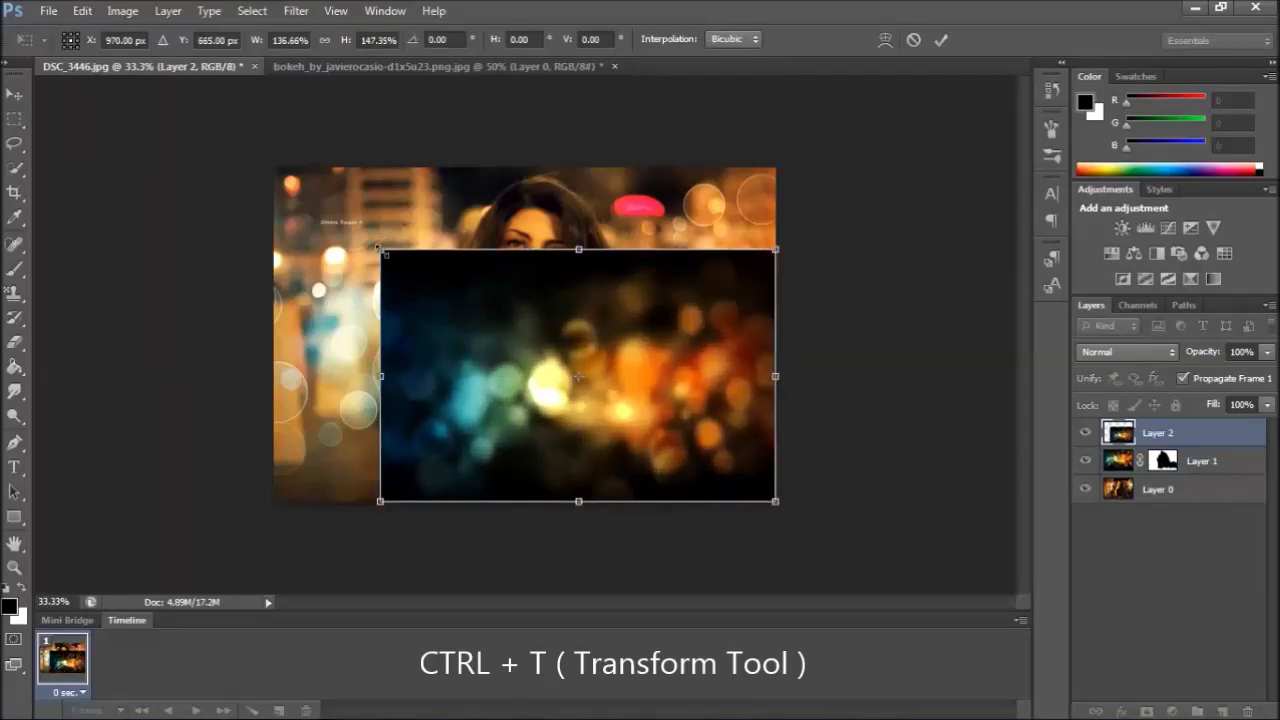
{"action": "left_click_drag", "start_coordinate": [377, 246], "coordinate": [95, 51]}
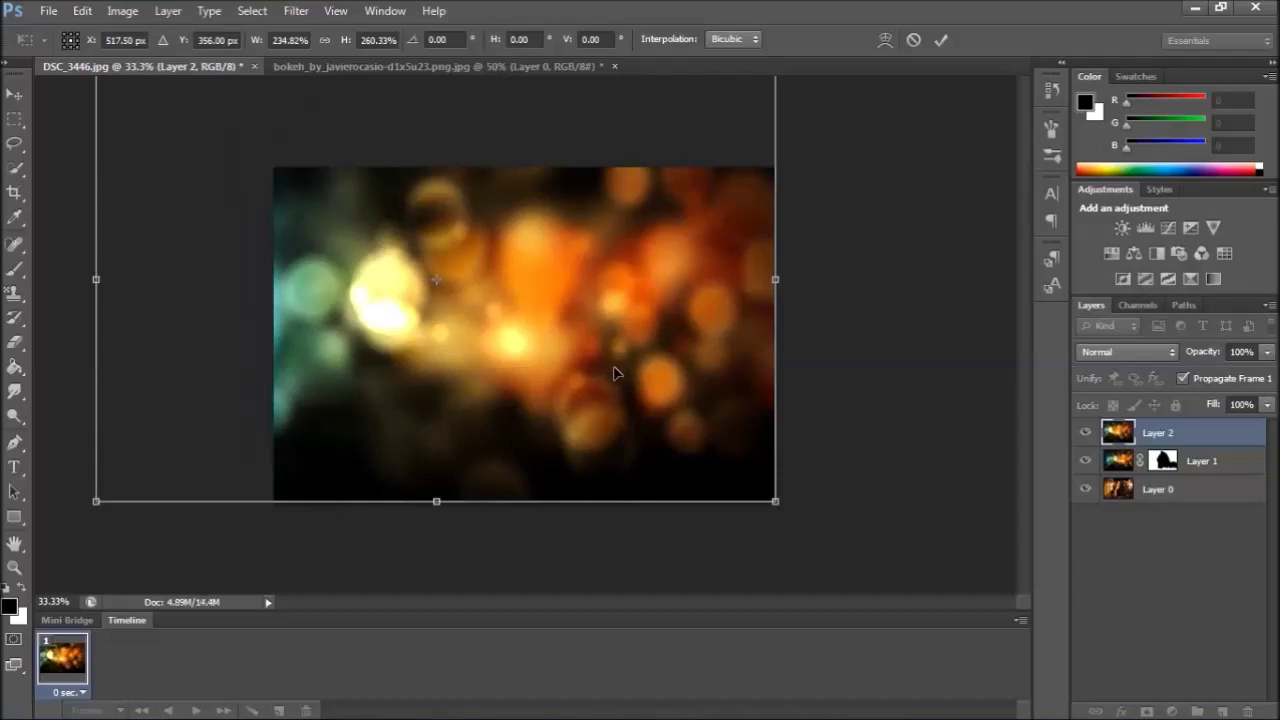
{"action": "key", "text": "Return"}
{"action": "key", "text": "m"}
{"action": "left_click", "coordinate": [1130, 351]}
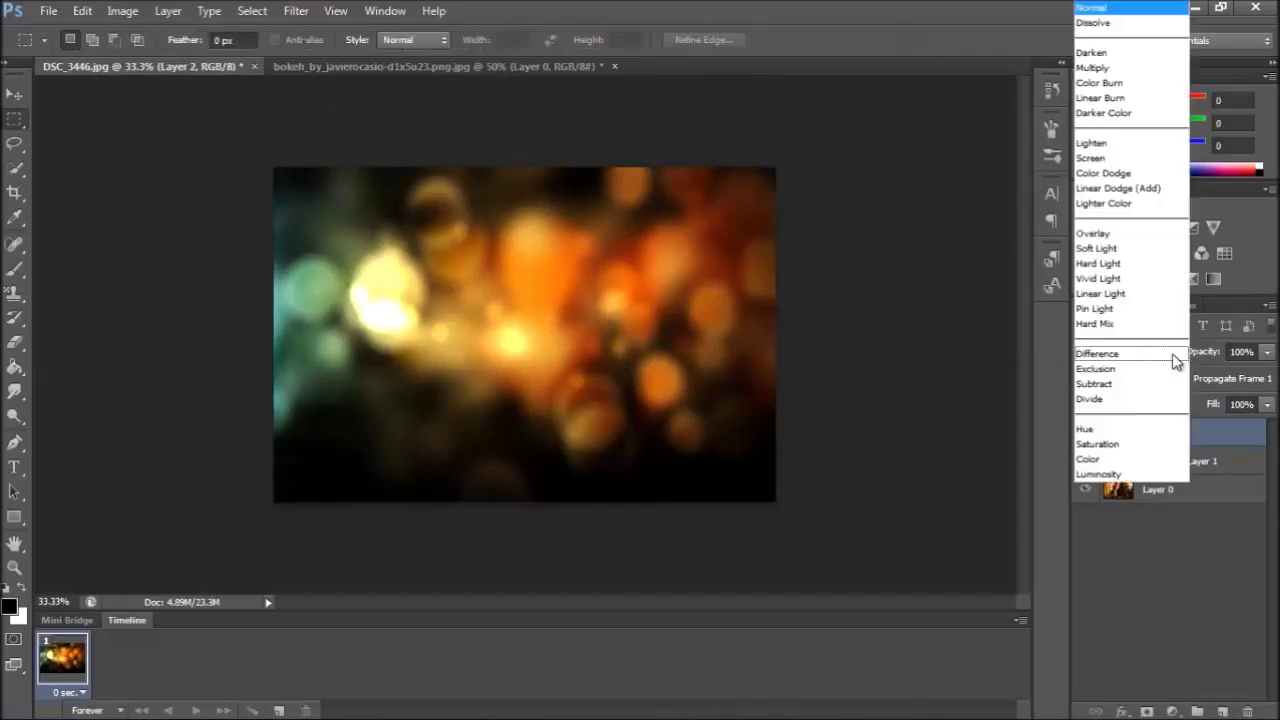
Set Layer 2 to Screen blend mode and nudge it into place over the photo
{"action": "left_click", "coordinate": [1133, 151]}
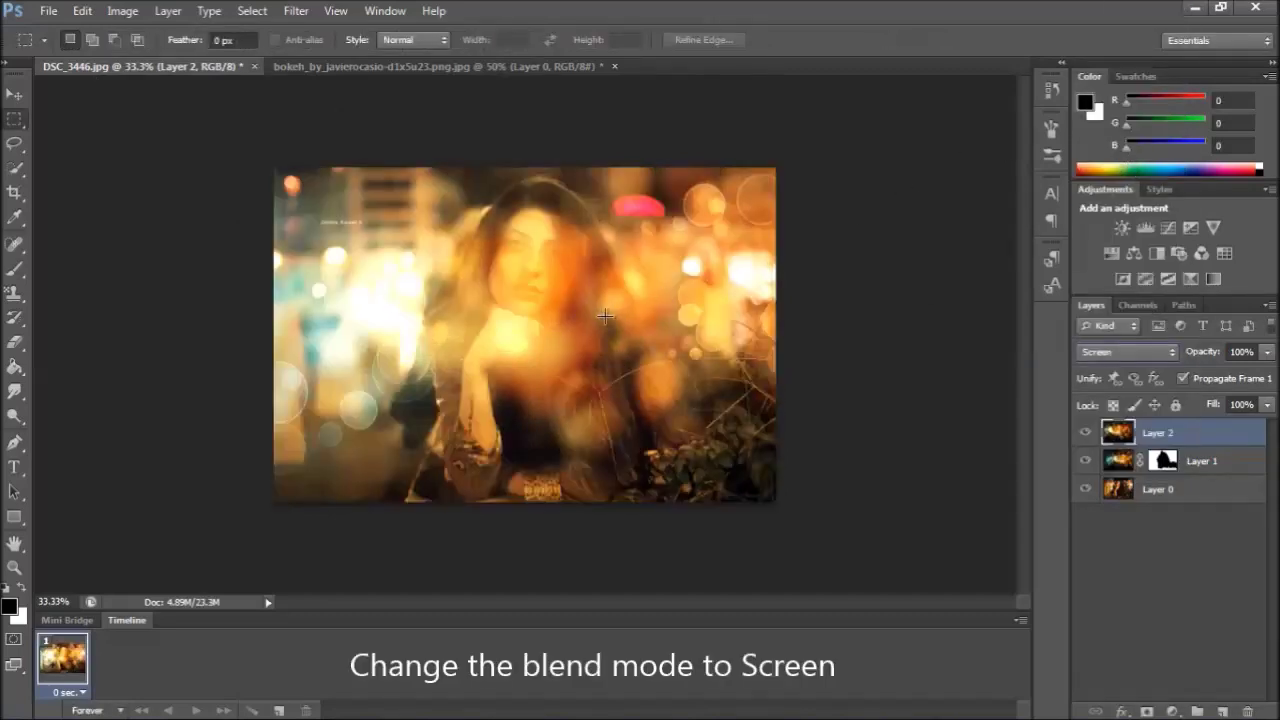
{"action": "left_click", "coordinate": [17, 97]}
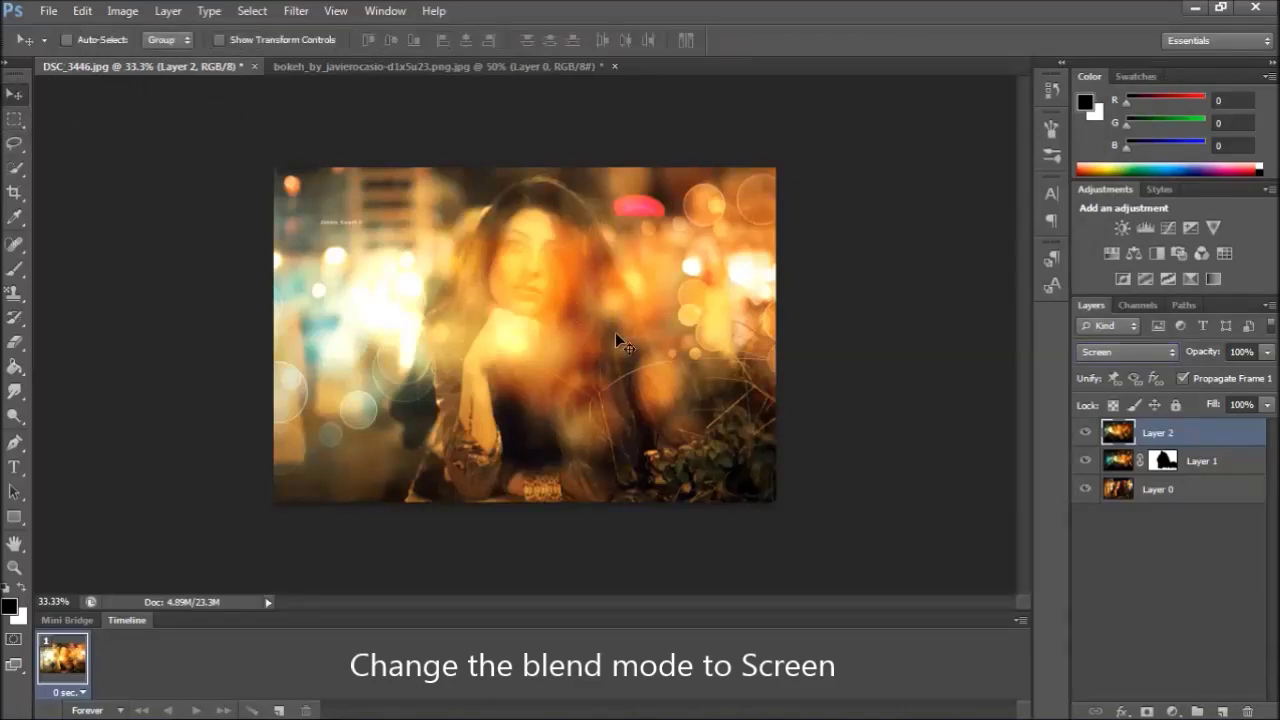
{"action": "mouse_move", "coordinate": [615, 332]}
{"action": "left_mouse_down"}
{"action": "mouse_move", "coordinate": [649, 271]}
{"action": "mouse_move", "coordinate": [628, 284]}
{"action": "mouse_move", "coordinate": [615, 334]}
{"action": "left_mouse_up"}
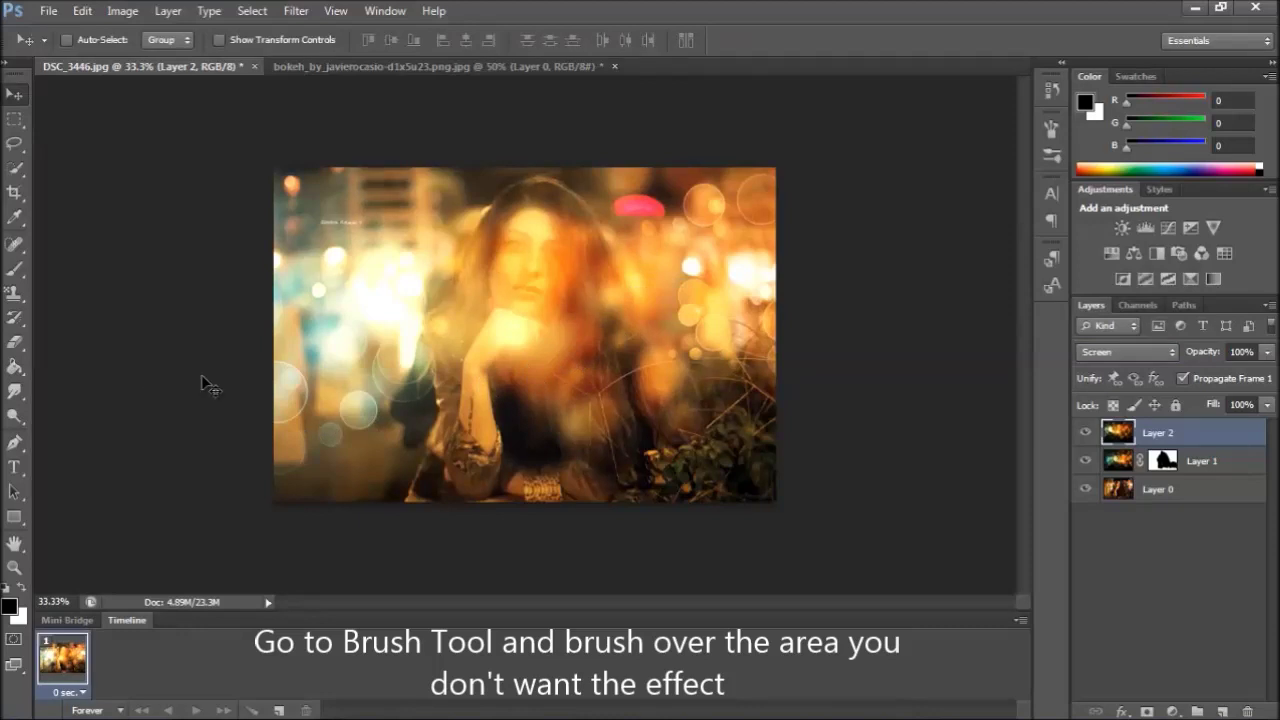
Add a mask to Layer 2 and brush the bokeh off her face, hair and body
{"action": "left_click", "coordinate": [15, 270]}
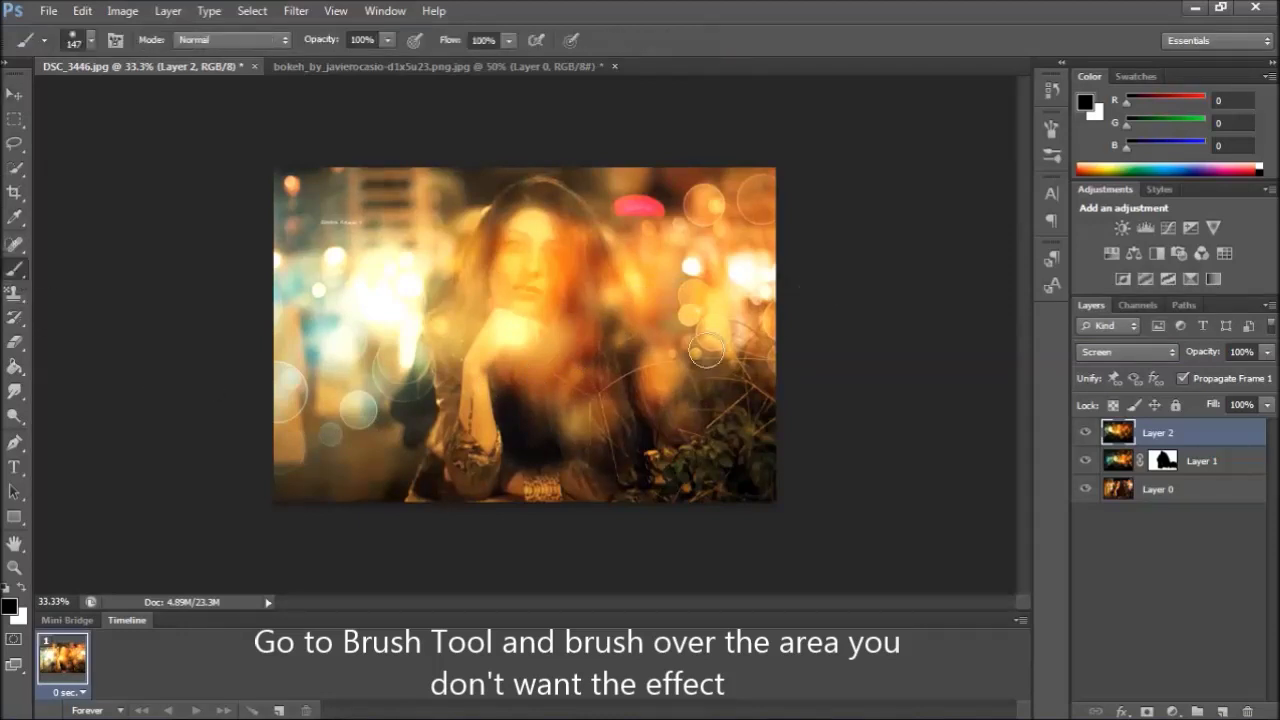
{"action": "left_click", "coordinate": [1147, 711]}
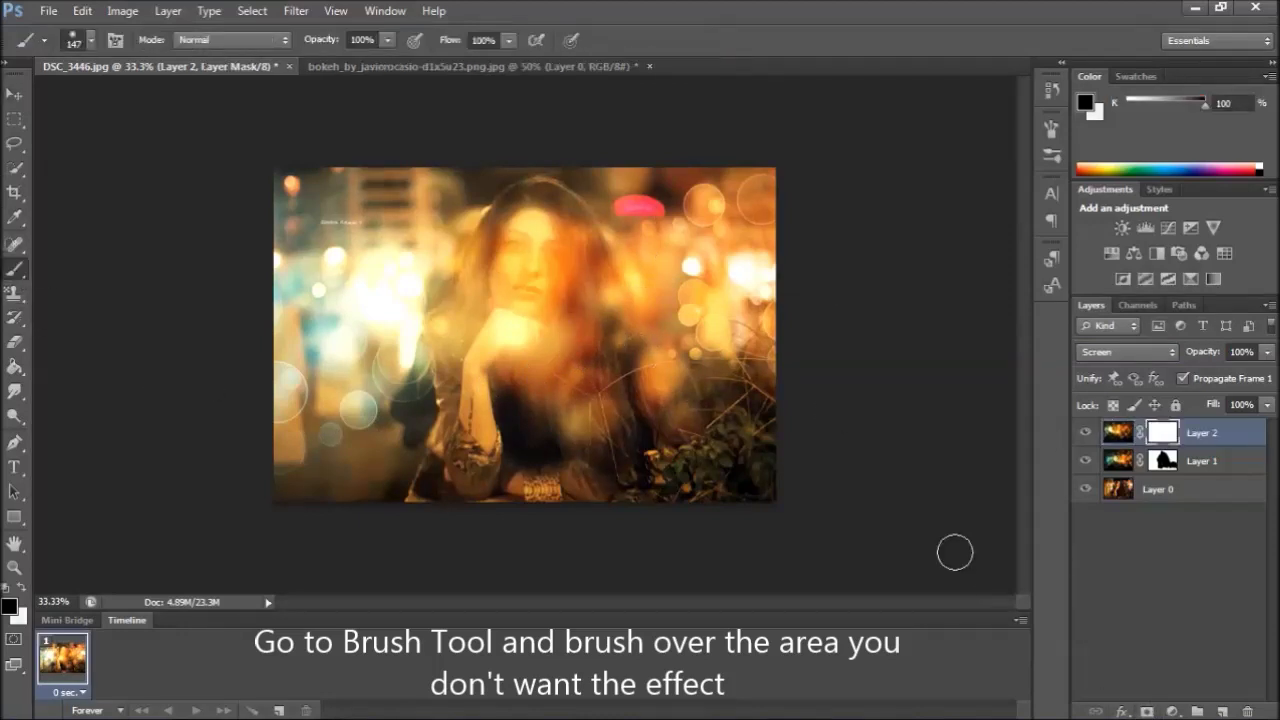
{"action": "mouse_move", "coordinate": [531, 271]}
{"action": "left_mouse_down"}
{"action": "mouse_move", "coordinate": [444, 347]}
{"action": "mouse_move", "coordinate": [465, 318]}
{"action": "mouse_move", "coordinate": [447, 320]}
{"action": "mouse_move", "coordinate": [541, 225]}
{"action": "mouse_move", "coordinate": [608, 329]}
{"action": "mouse_move", "coordinate": [599, 343]}
{"action": "mouse_move", "coordinate": [572, 246]}
{"action": "mouse_move", "coordinate": [539, 221]}
{"action": "mouse_move", "coordinate": [599, 265]}
{"action": "mouse_move", "coordinate": [656, 416]}
{"action": "mouse_move", "coordinate": [580, 360]}
{"action": "mouse_move", "coordinate": [554, 412]}
{"action": "mouse_move", "coordinate": [542, 354]}
{"action": "mouse_move", "coordinate": [557, 283]}
{"action": "left_mouse_up"}
{"action": "mouse_move", "coordinate": [536, 340]}
{"action": "left_mouse_down"}
{"action": "mouse_move", "coordinate": [590, 430]}
{"action": "mouse_move", "coordinate": [625, 440]}
{"action": "mouse_move", "coordinate": [560, 465]}
{"action": "mouse_move", "coordinate": [528, 441]}
{"action": "mouse_move", "coordinate": [505, 296]}
{"action": "mouse_move", "coordinate": [544, 230]}
{"action": "mouse_move", "coordinate": [573, 353]}
{"action": "mouse_move", "coordinate": [548, 210]}
{"action": "mouse_move", "coordinate": [490, 298]}
{"action": "mouse_move", "coordinate": [560, 309]}
{"action": "mouse_move", "coordinate": [543, 420]}
{"action": "mouse_move", "coordinate": [594, 285]}
{"action": "left_mouse_up"}
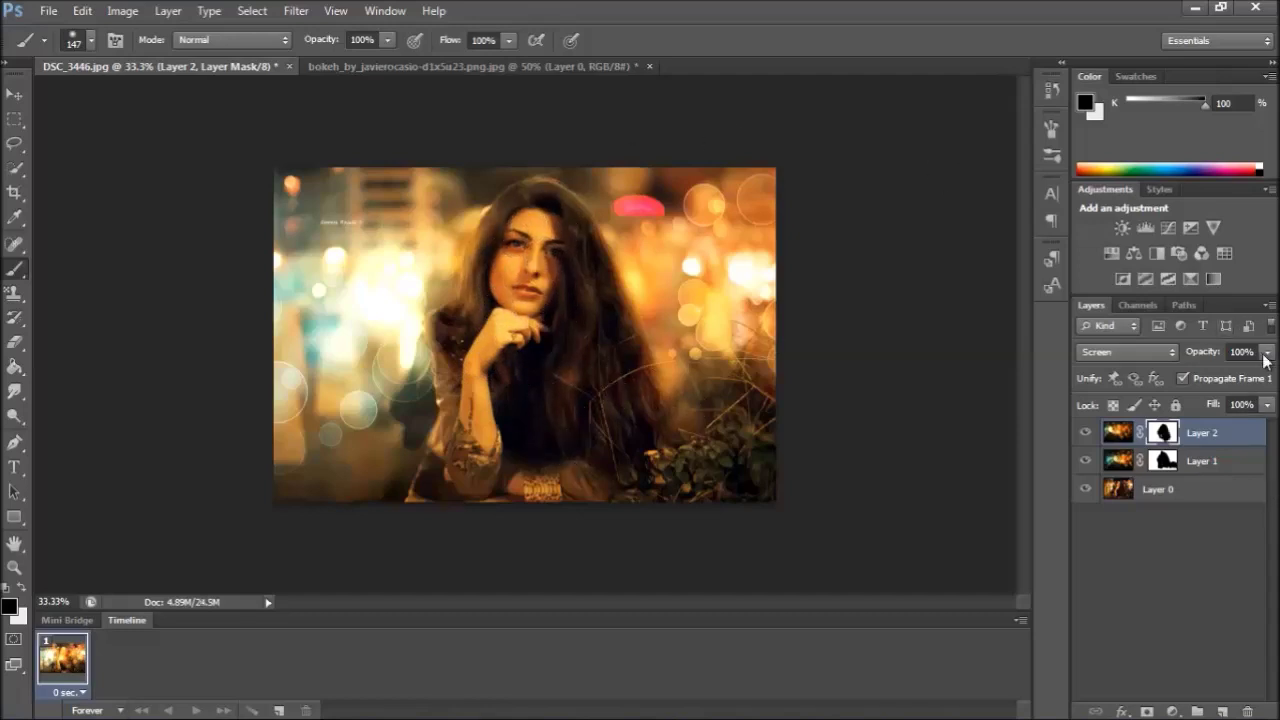
{"action": "left_click_drag", "start_coordinate": [1267, 352], "coordinate": [1208, 375]}
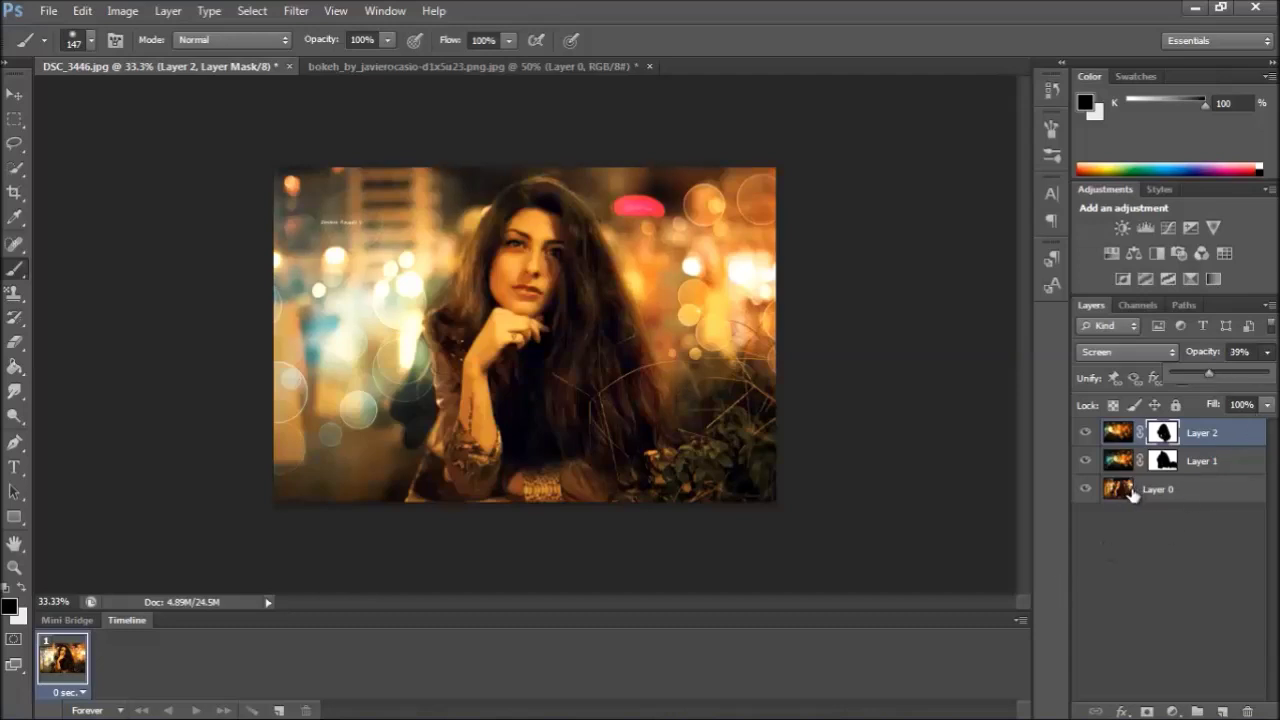
Toggle Layer 1 and Layer 2 visibility to compare the portrait with and without bokeh, ending with all visible
{"action": "left_click", "coordinate": [1085, 433]}
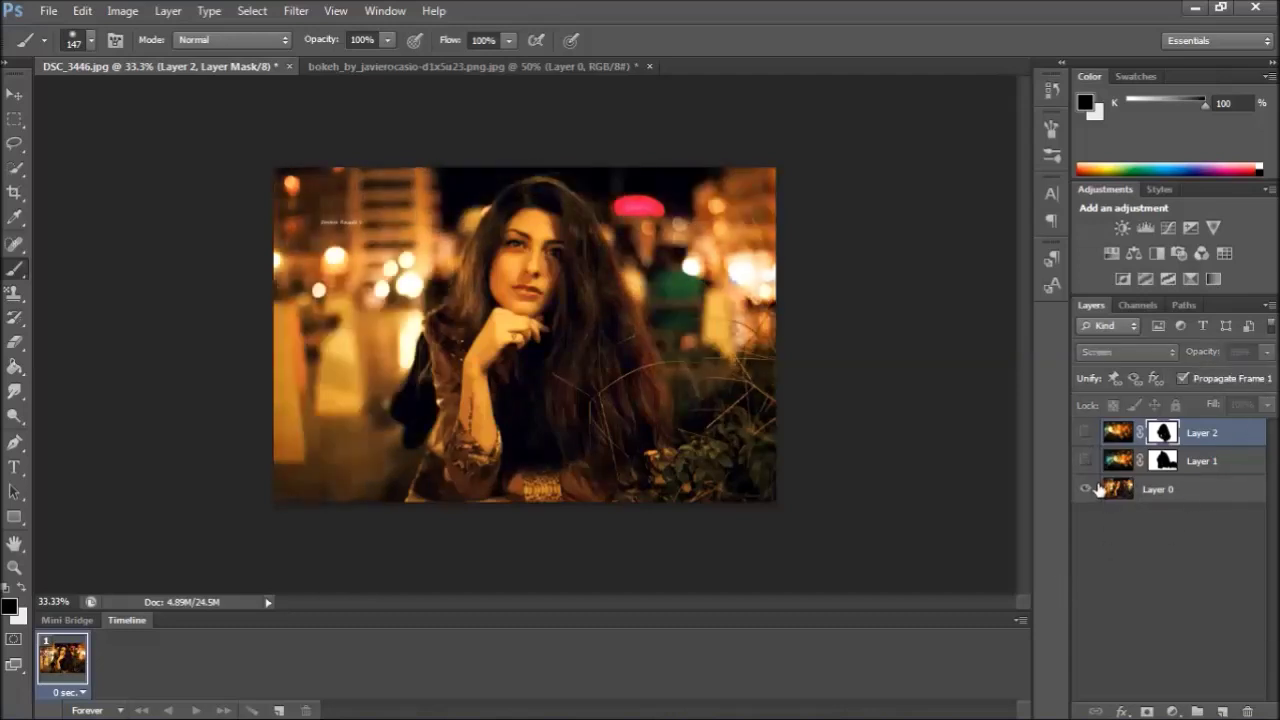
{"action": "left_click", "coordinate": [1087, 461]}
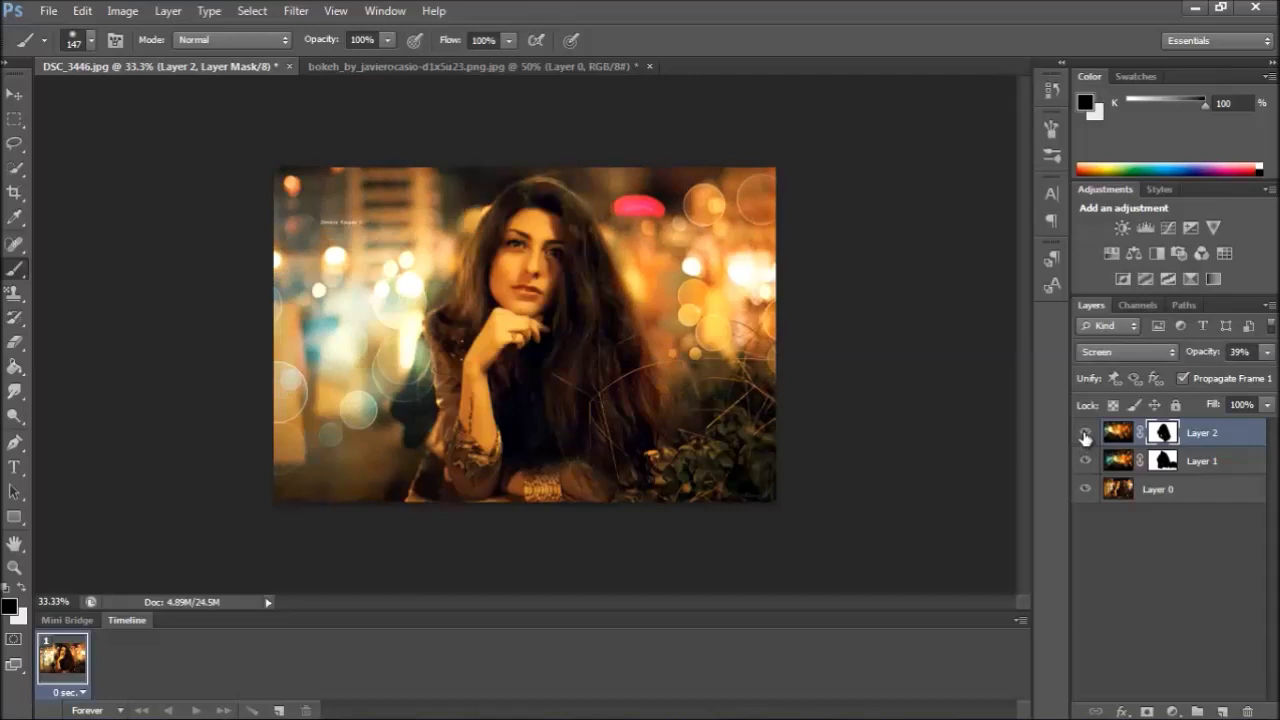
{"action": "left_click", "coordinate": [1091, 461]}
{"action": "left_click", "coordinate": [1087, 461]}
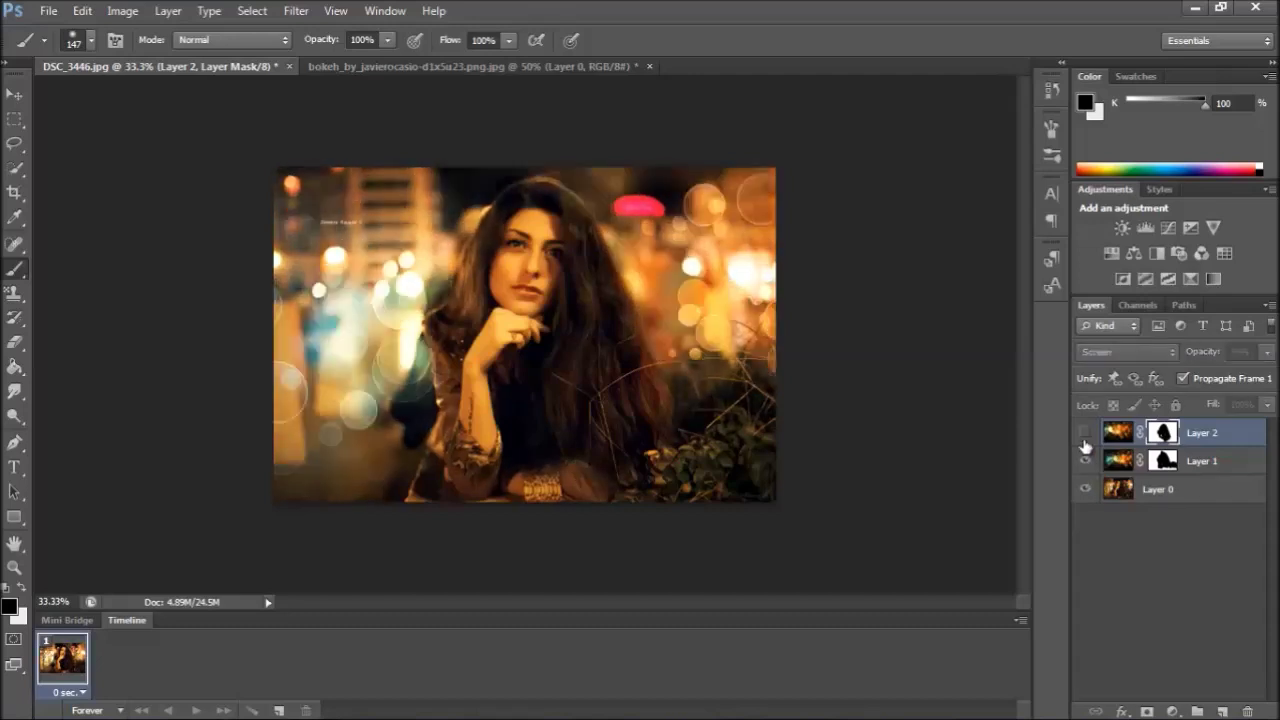
{"action": "left_click", "coordinate": [1087, 433]}
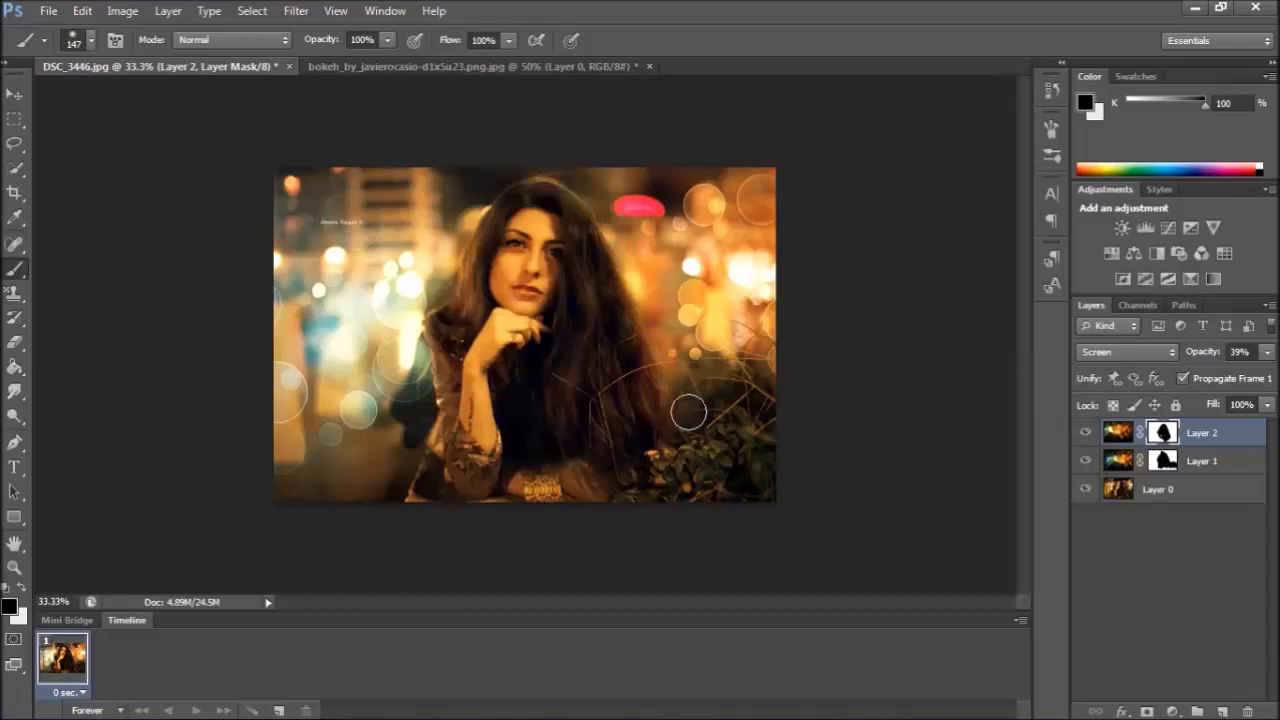
{"action": "left_click", "coordinate": [1089, 461]}
{"action": "left_click", "coordinate": [1087, 433]}
{"action": "left_click", "coordinate": [1087, 461]}
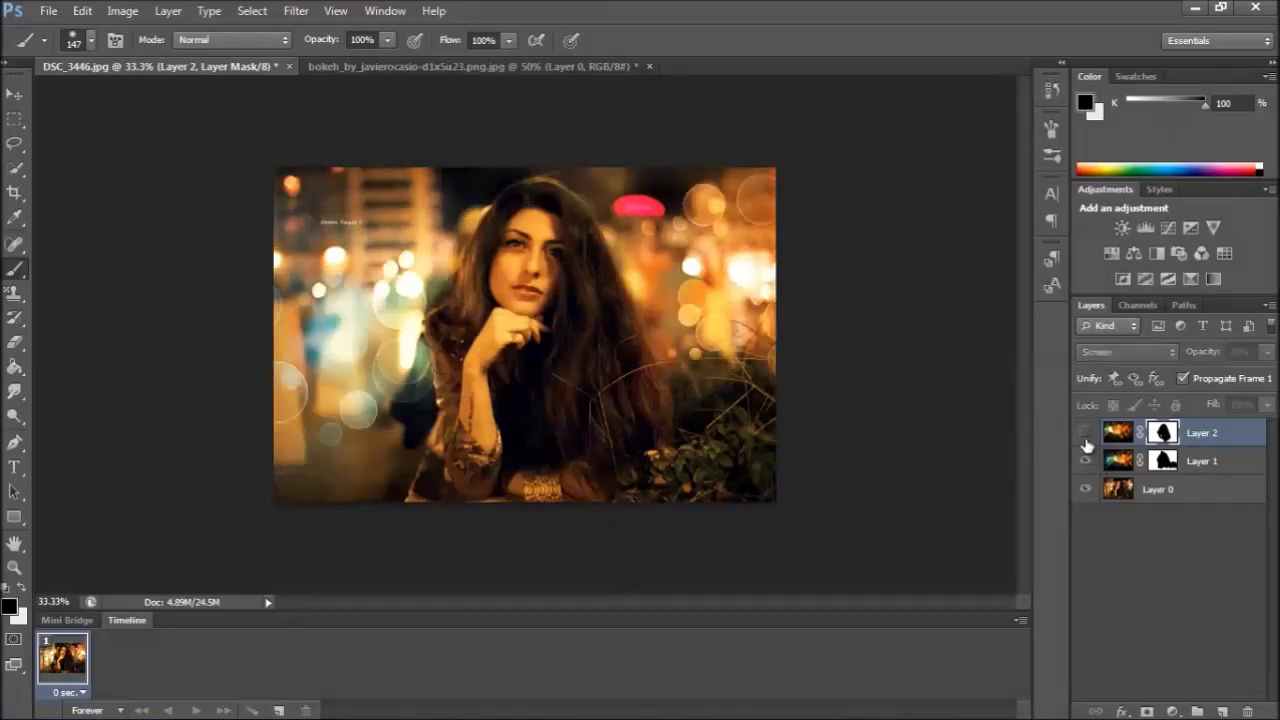
{"action": "left_click", "coordinate": [1087, 433]}
{"action": "left_click", "coordinate": [1087, 461]}
{"action": "left_click", "coordinate": [1087, 433]}
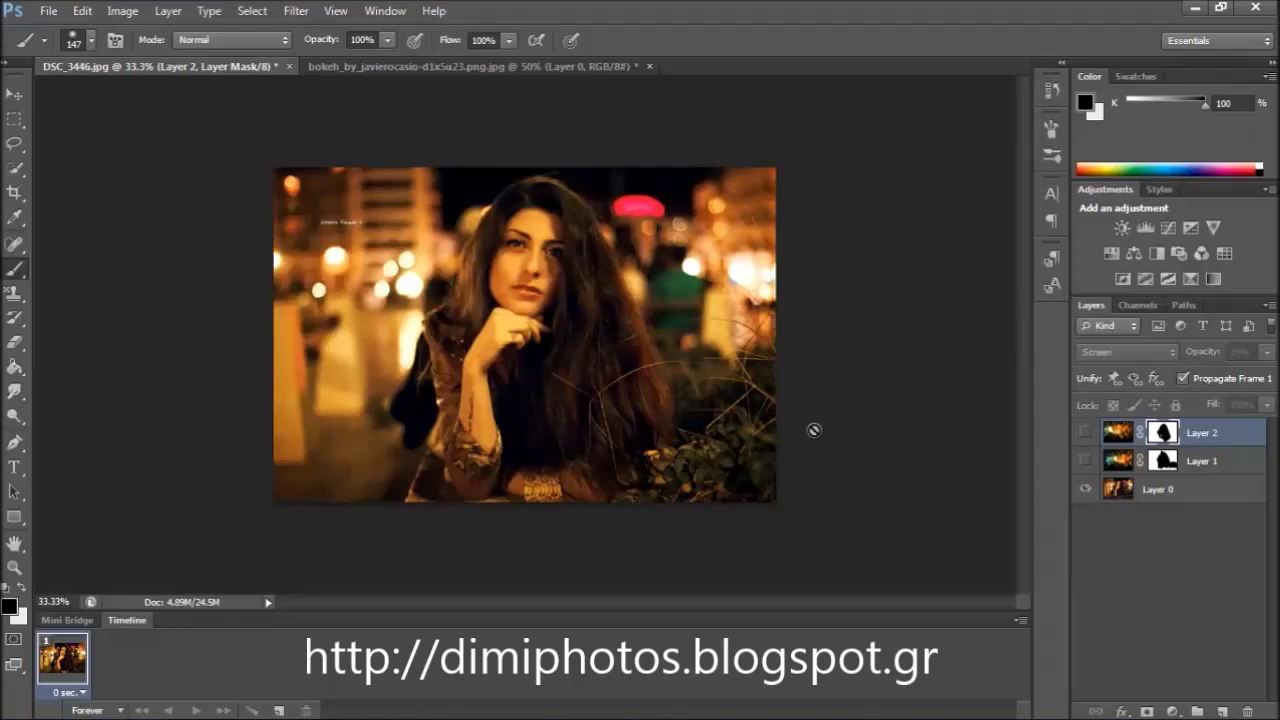
{"action": "left_click", "coordinate": [1087, 461]}
{"action": "left_click", "coordinate": [1087, 433]}
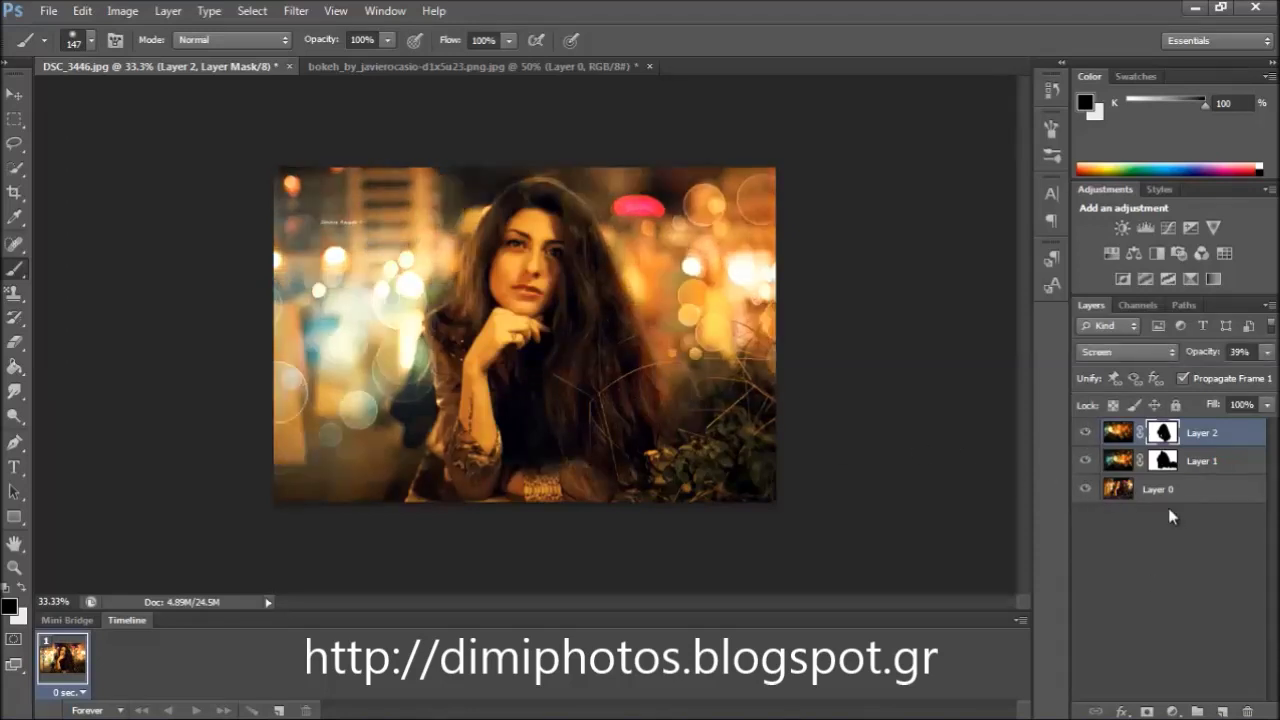